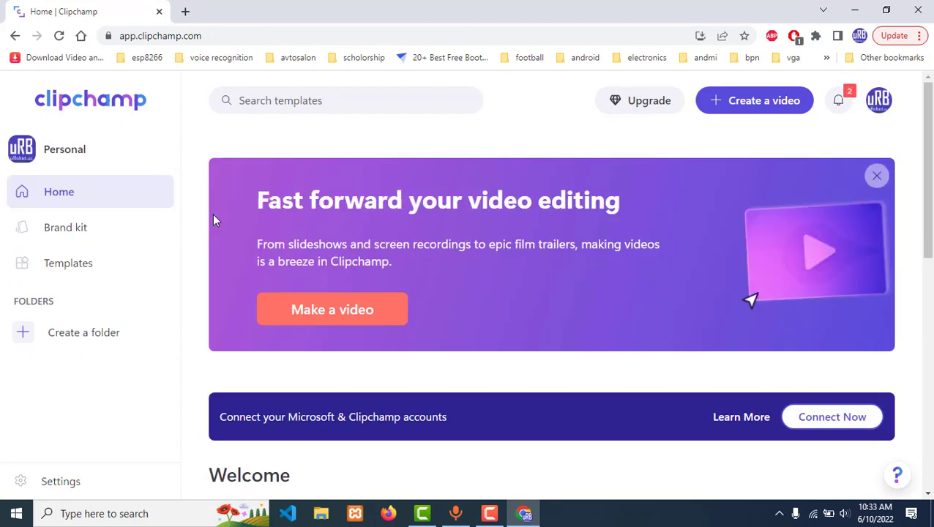
Step: Look over the home page down to the Your videos section and create a new video project there
scroll(574, 303, down, 5)
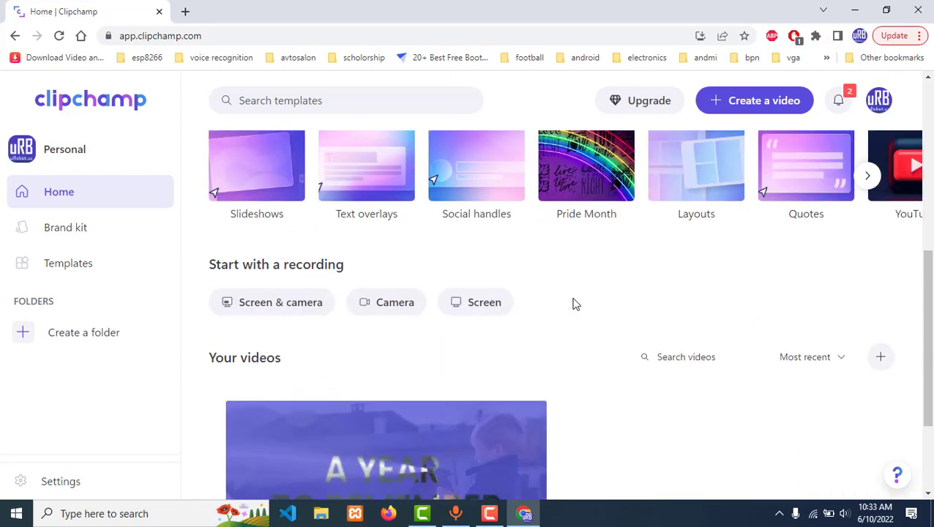
scroll(574, 303, down, 2)
scroll(574, 305, up, 4)
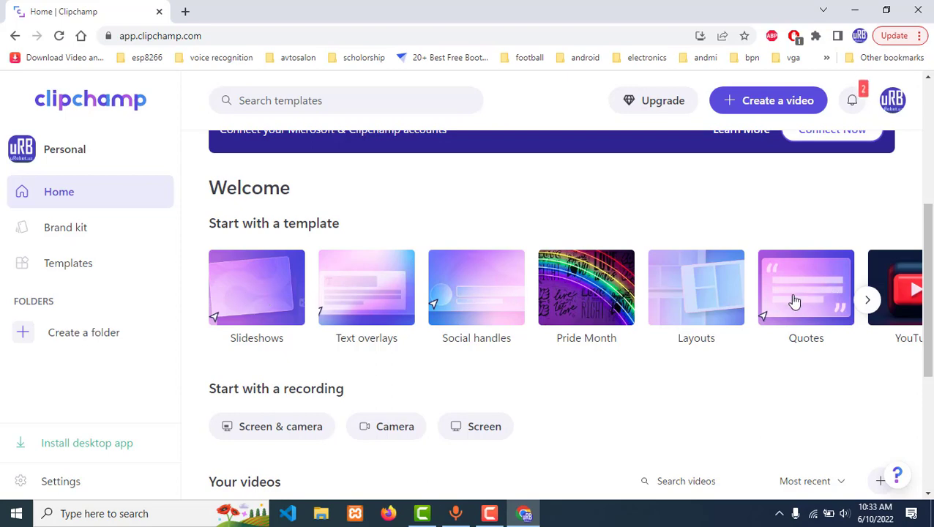
scroll(792, 300, down, 4)
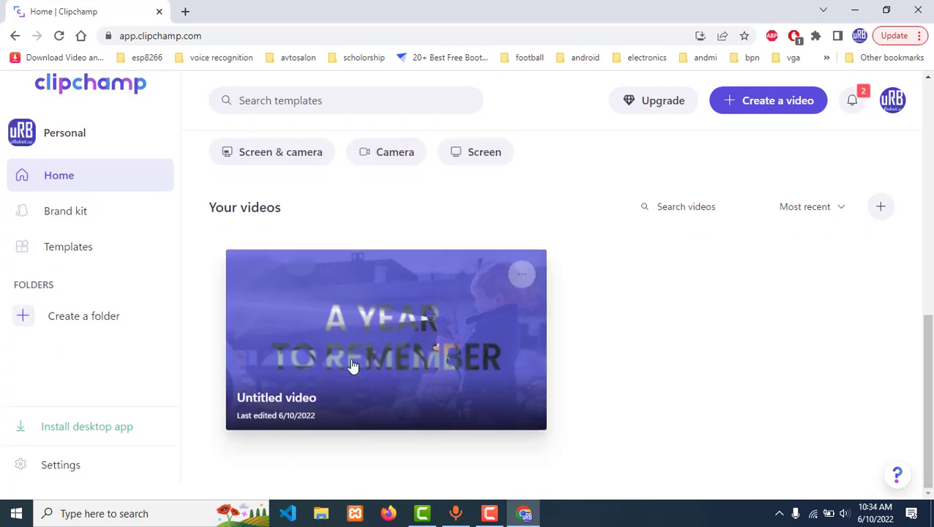
scroll(352, 367, up, 1)
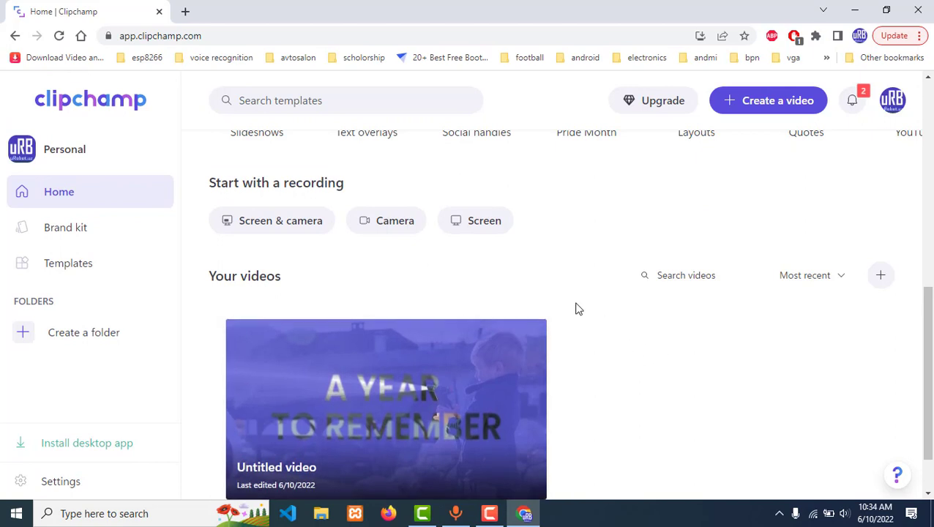
click(884, 283)
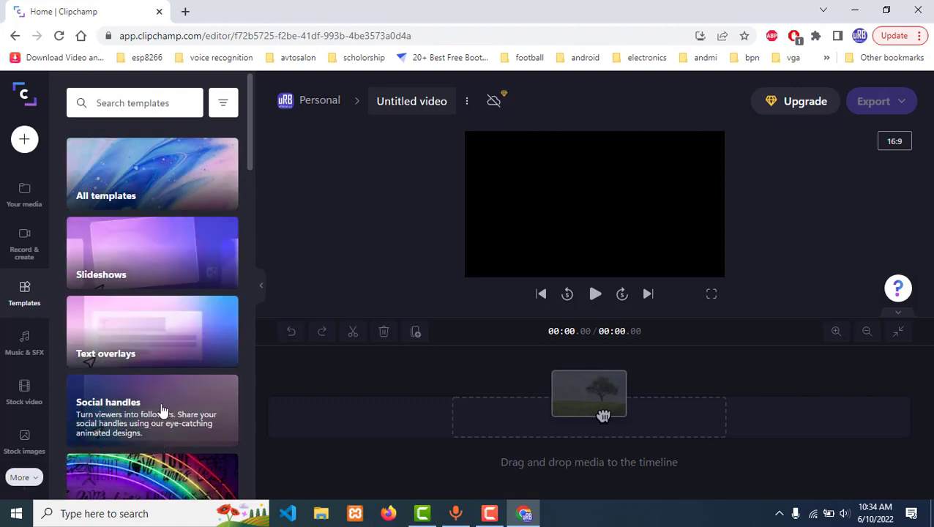
Step: Import the tictactoe video from the Camtasia tictactoe folder into the project's media and add it to the timeline
click(25, 200)
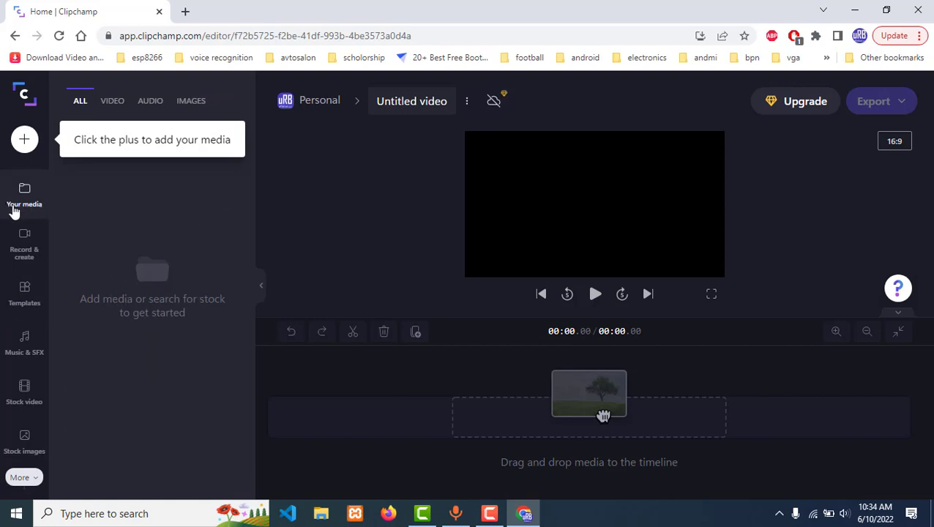
click(25, 140)
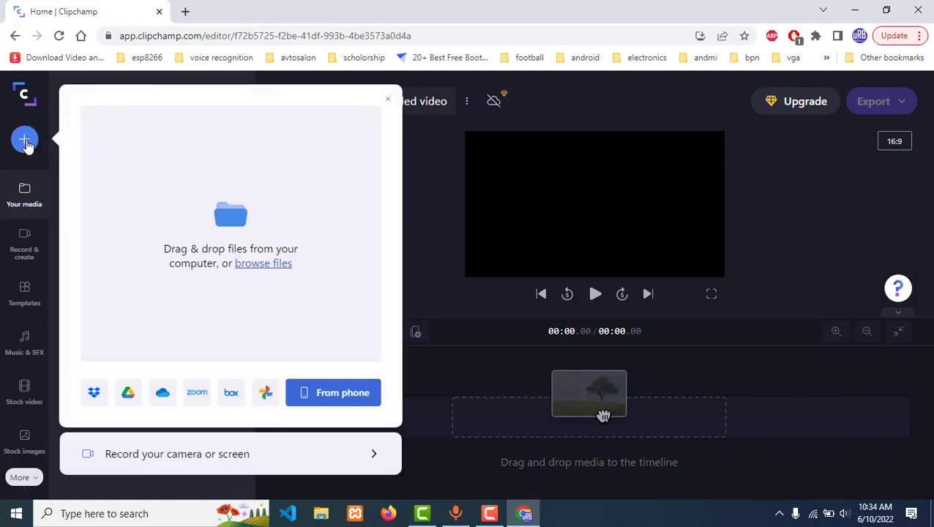
click(250, 270)
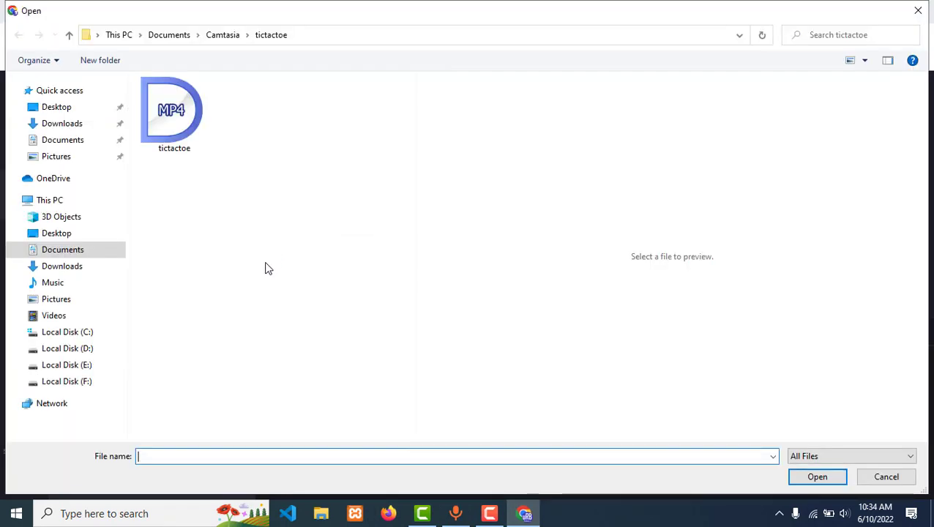
click(185, 121)
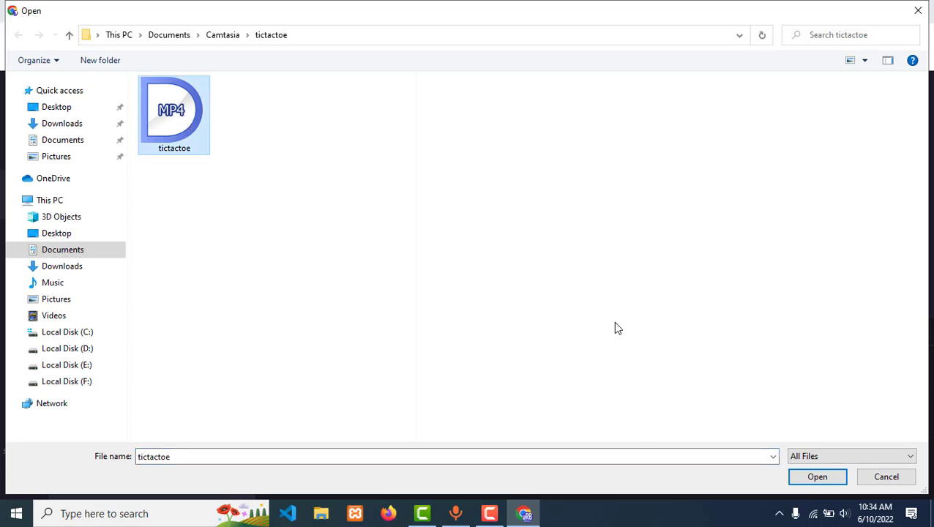
click(817, 480)
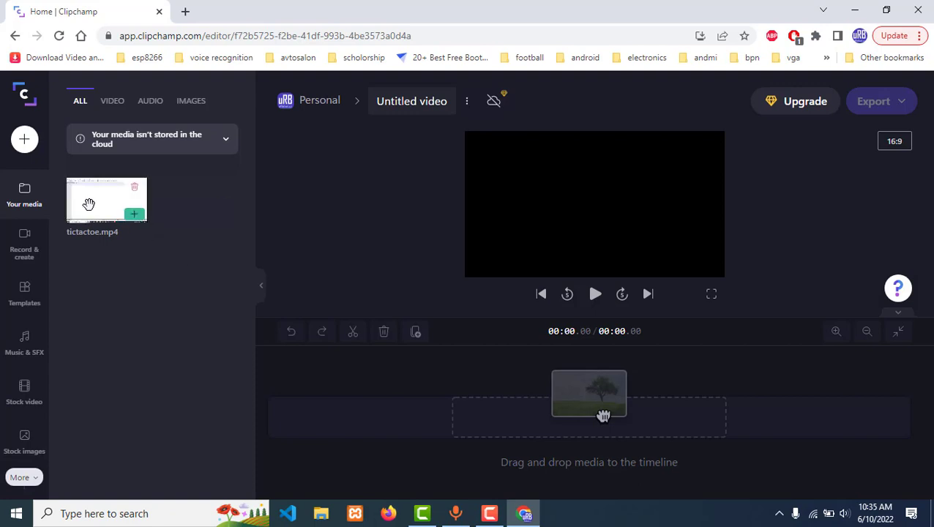
click(136, 214)
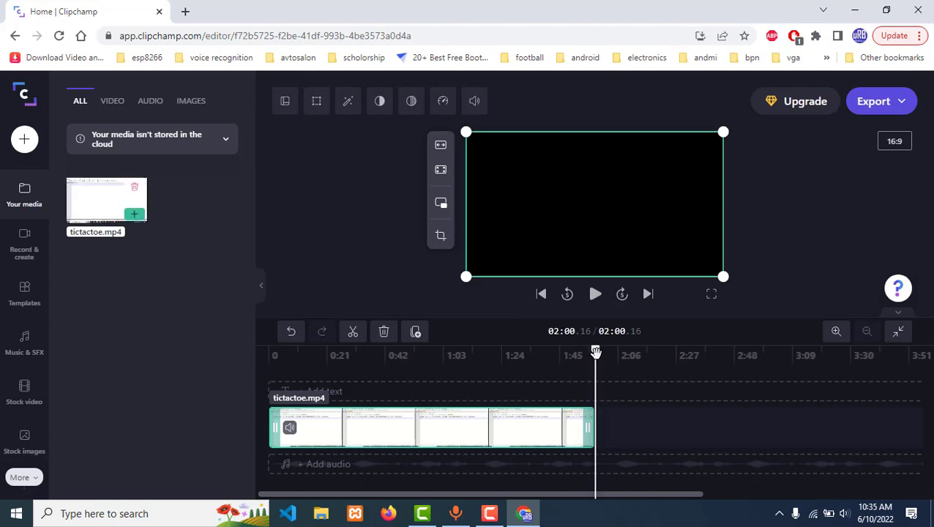
Step: Preview the opening seconds of the video from the timeline start, and return the playhead to about 00:01
drag(595, 351, 268, 356)
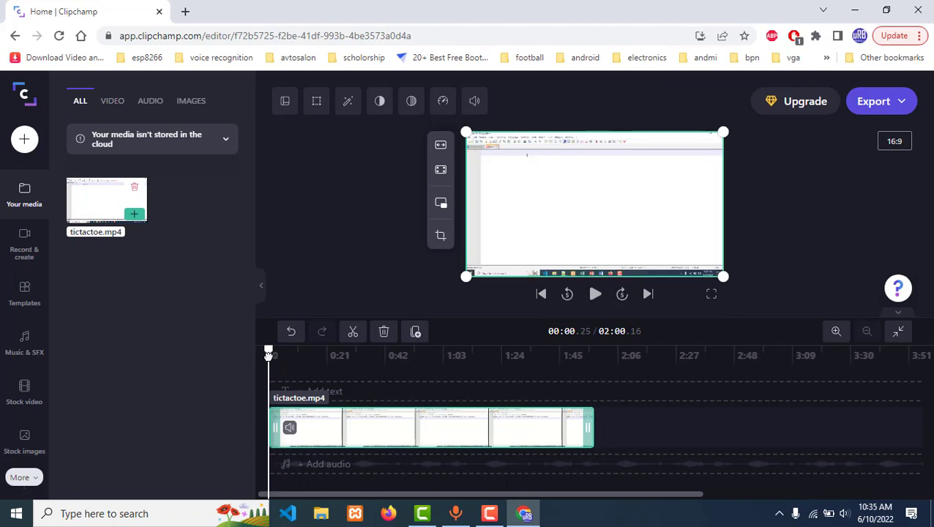
click(596, 295)
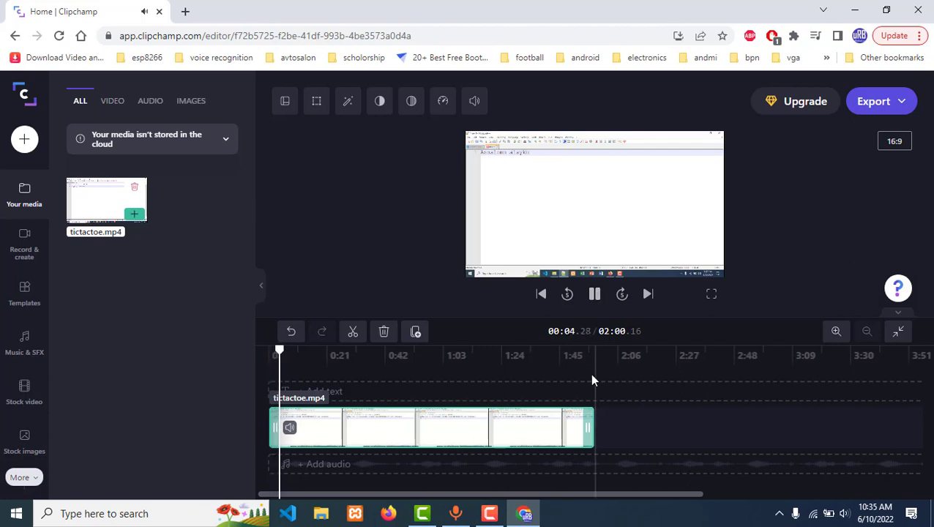
click(596, 297)
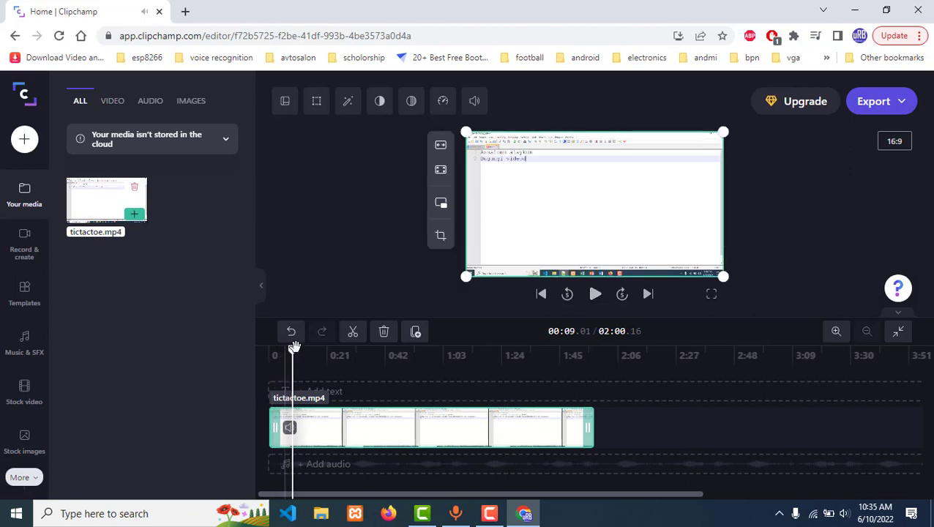
drag(292, 350, 271, 353)
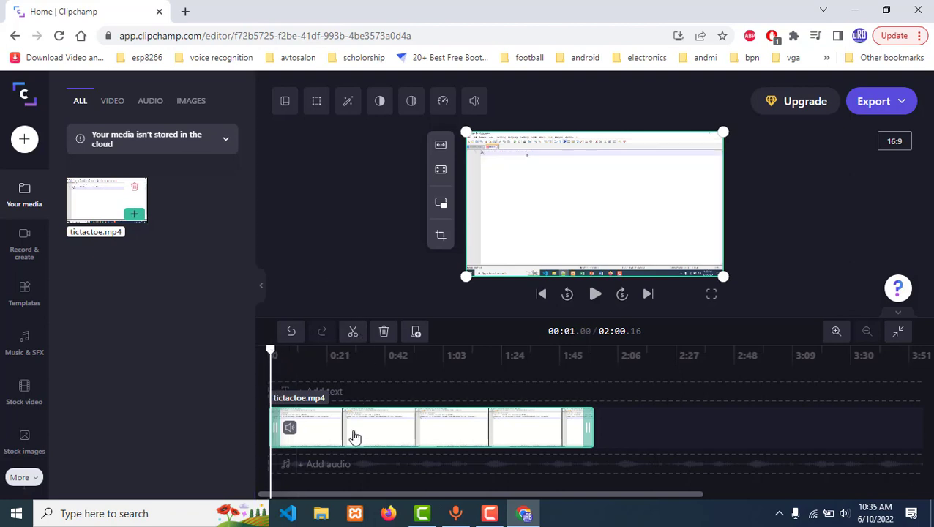
Step: Separate the audio from the tictactoe.mp4 clip onto its own timeline track and dismiss the browser's download notice
click(291, 429)
click(476, 102)
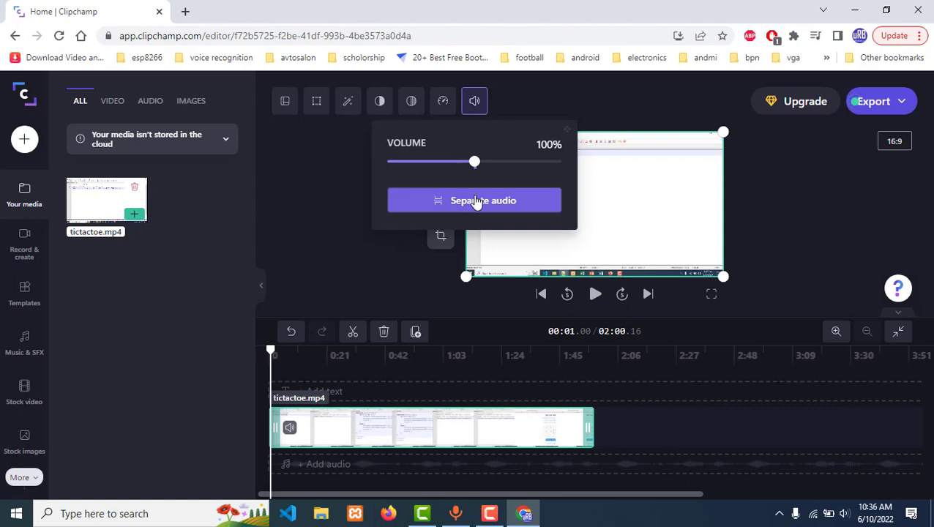
click(493, 101)
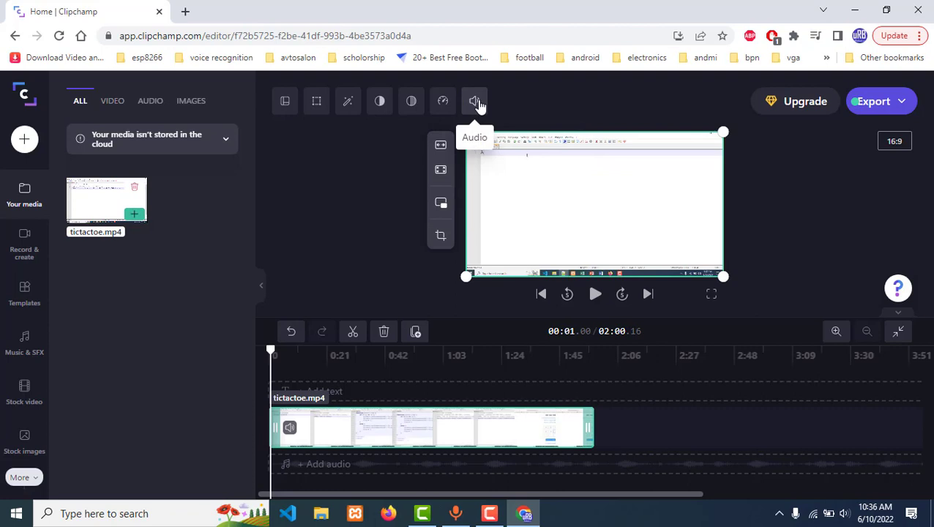
click(477, 104)
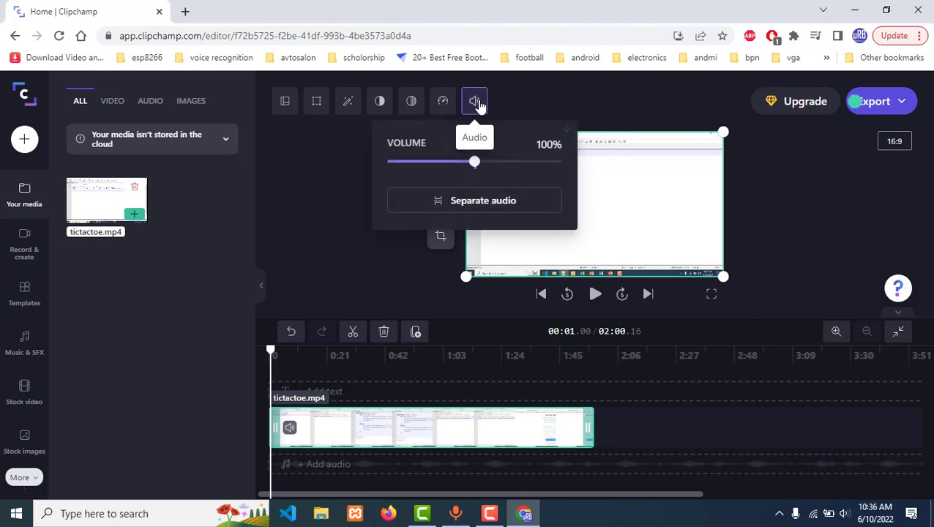
click(495, 209)
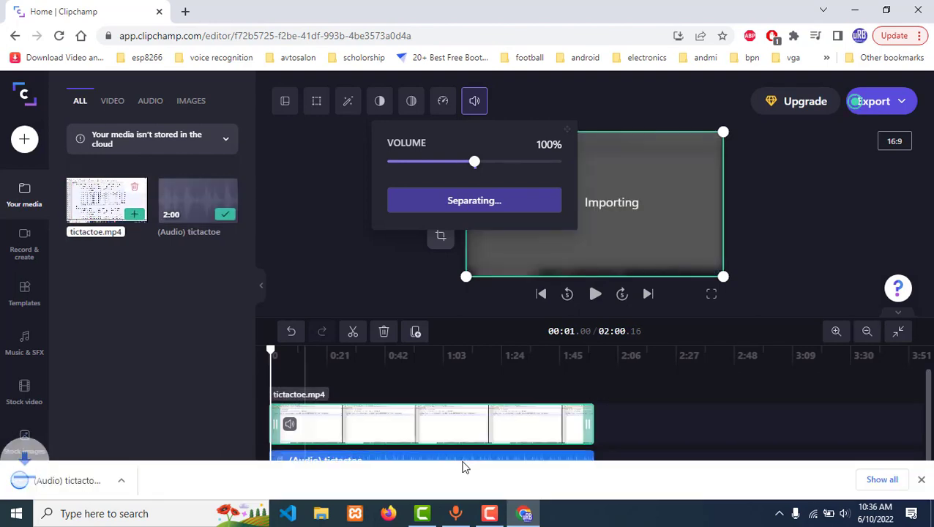
click(922, 480)
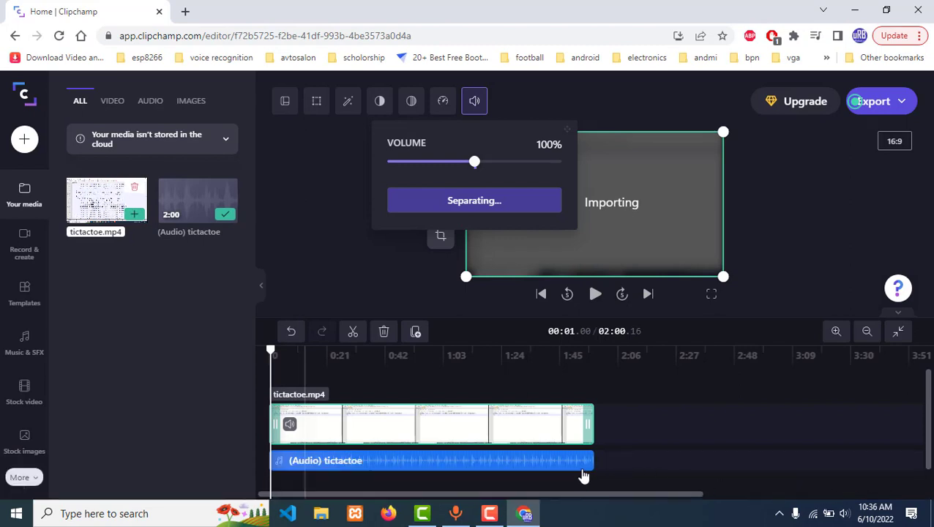
Step: Select the separated tictactoe audio clip and play a few seconds of the timeline to check the sound
click(496, 464)
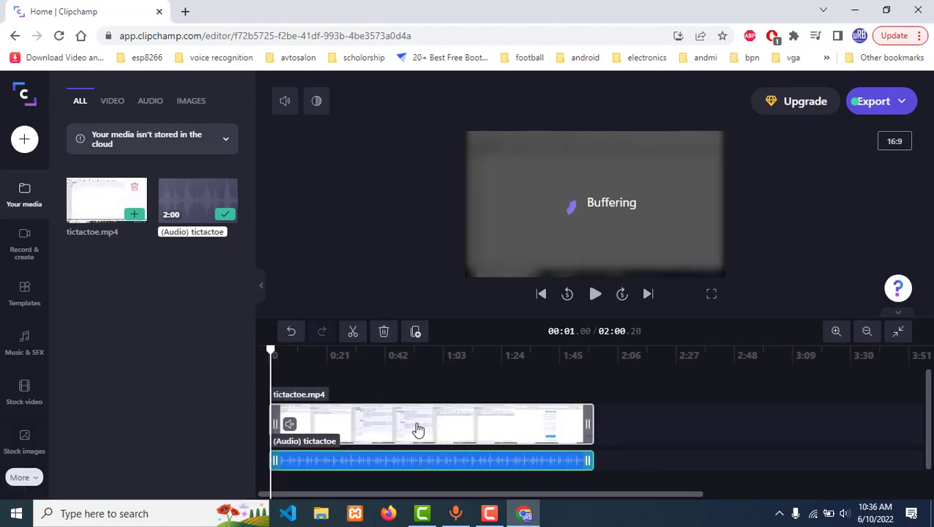
click(597, 295)
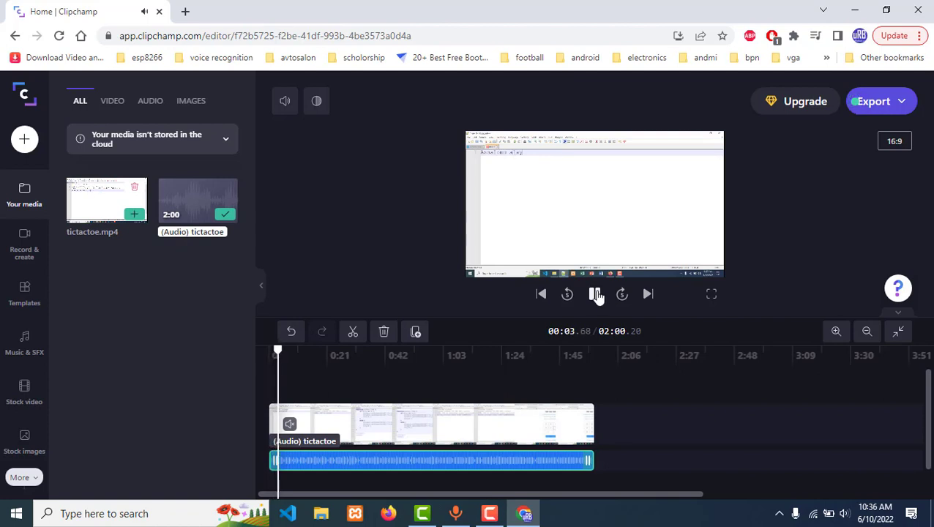
click(597, 295)
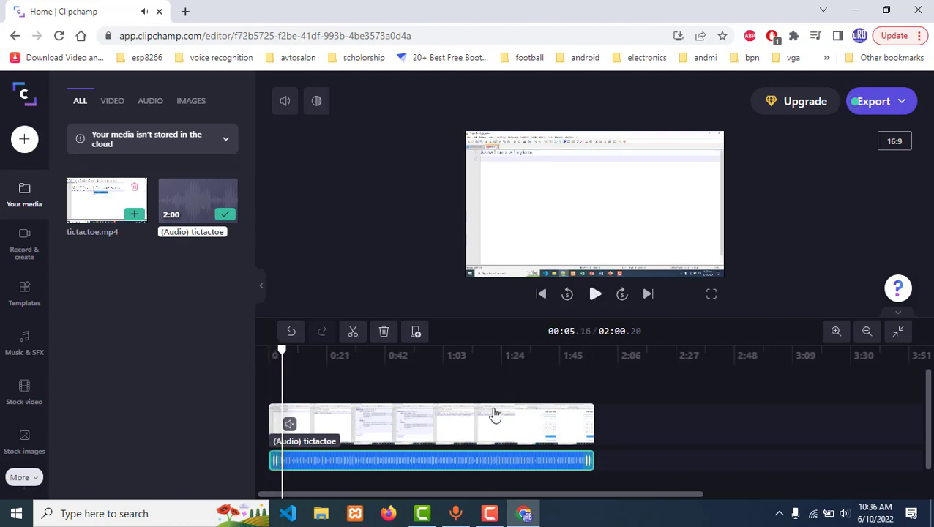
Step: Delete the separated tictactoe audio clip from the timeline and play the video without it
right_click(443, 469)
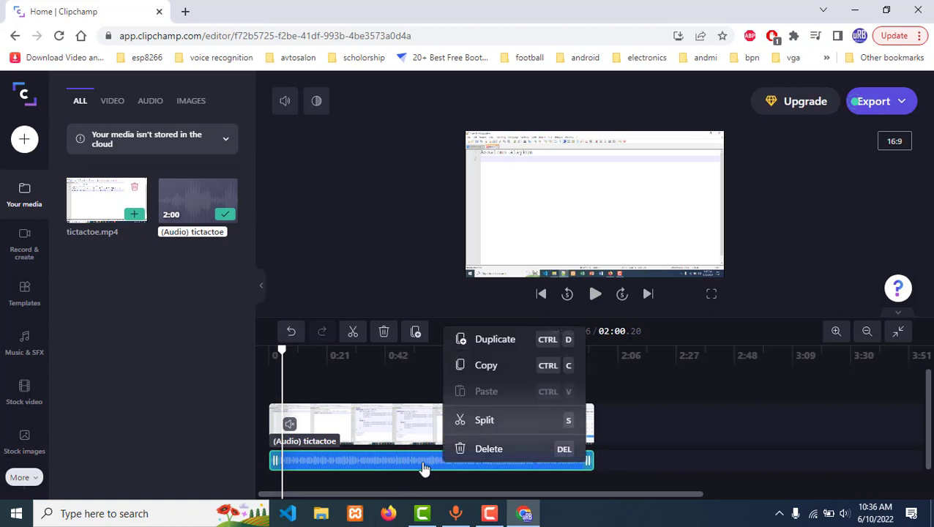
click(495, 452)
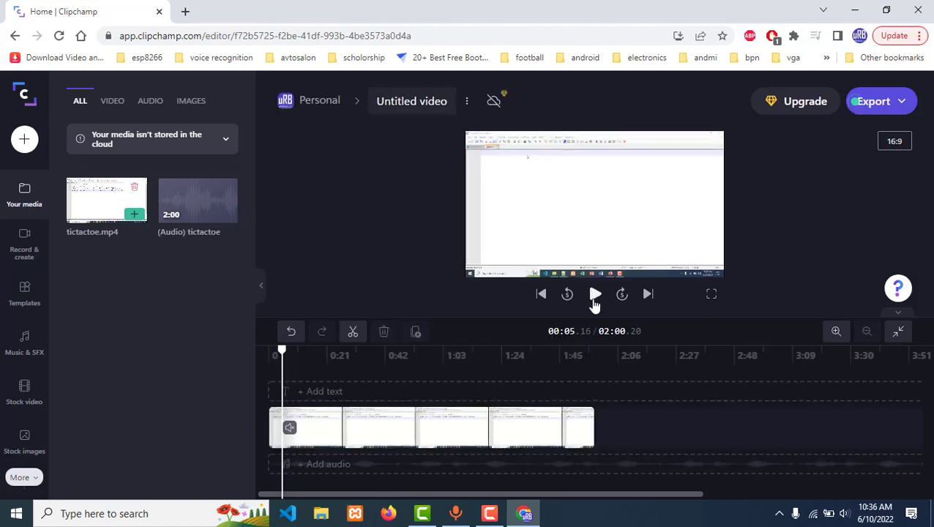
click(594, 295)
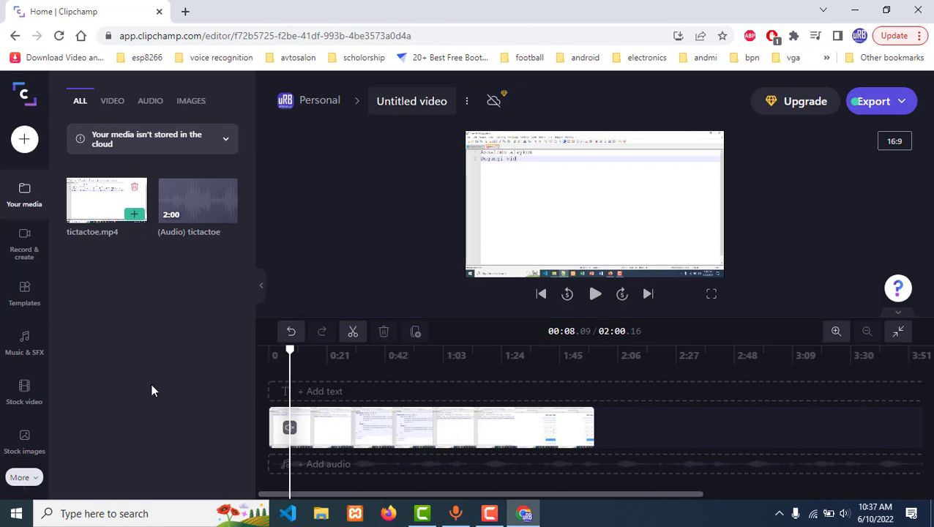
Step: Add the free Gentle Happiness track from the Happy & upbeat music to the timeline and select its clip
click(24, 139)
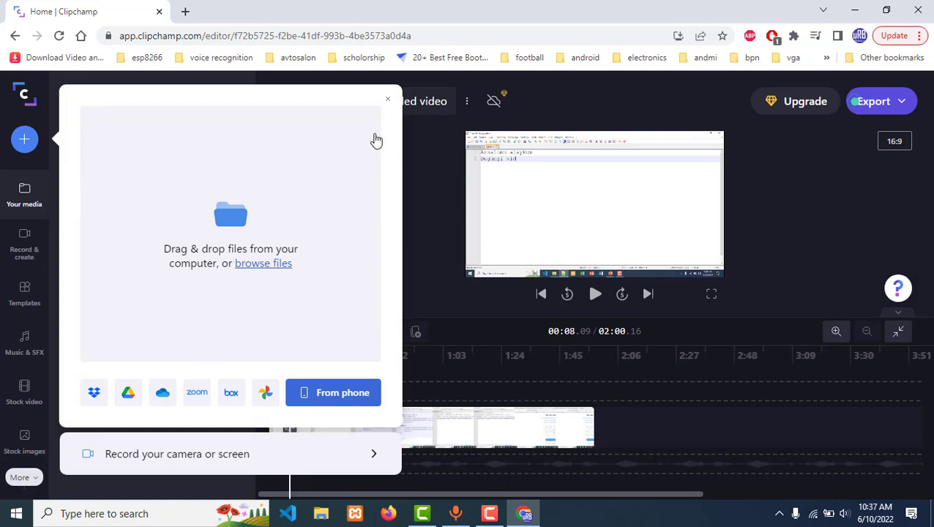
click(388, 102)
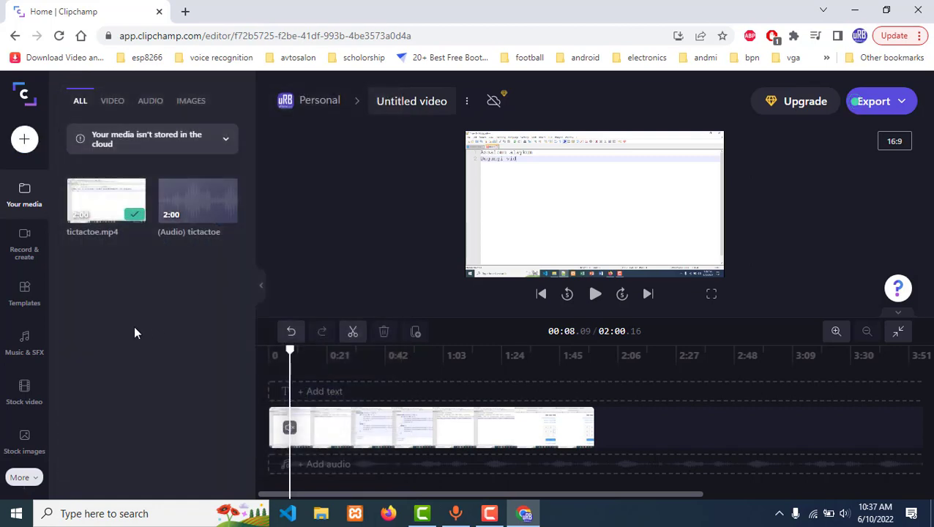
click(29, 354)
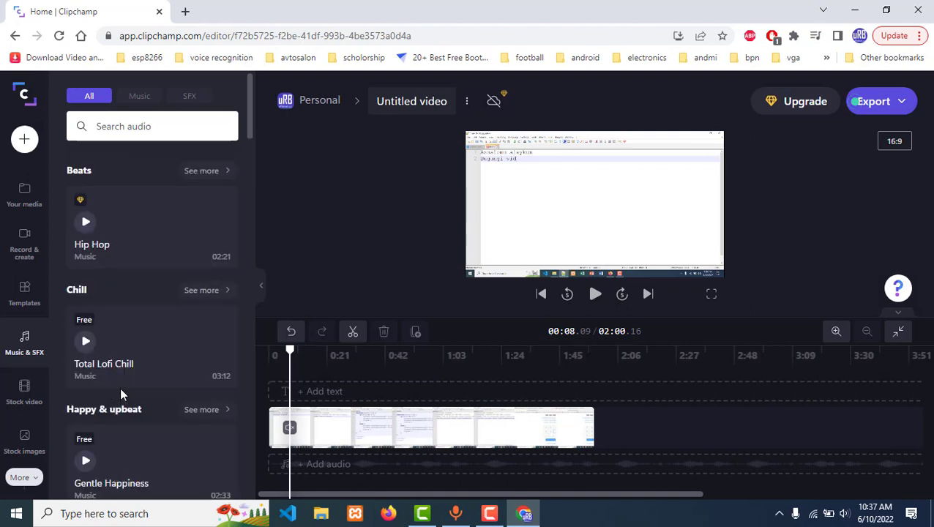
mouse_move(96, 380)
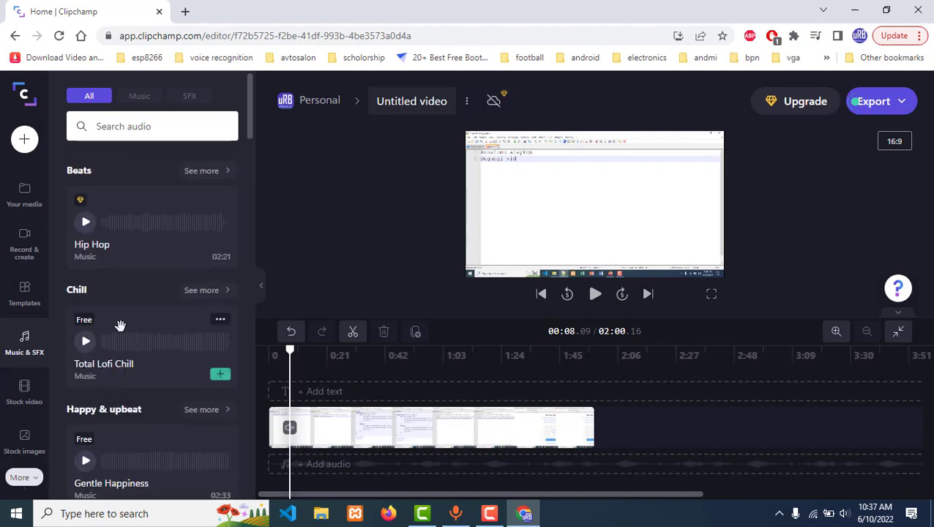
mouse_move(118, 455)
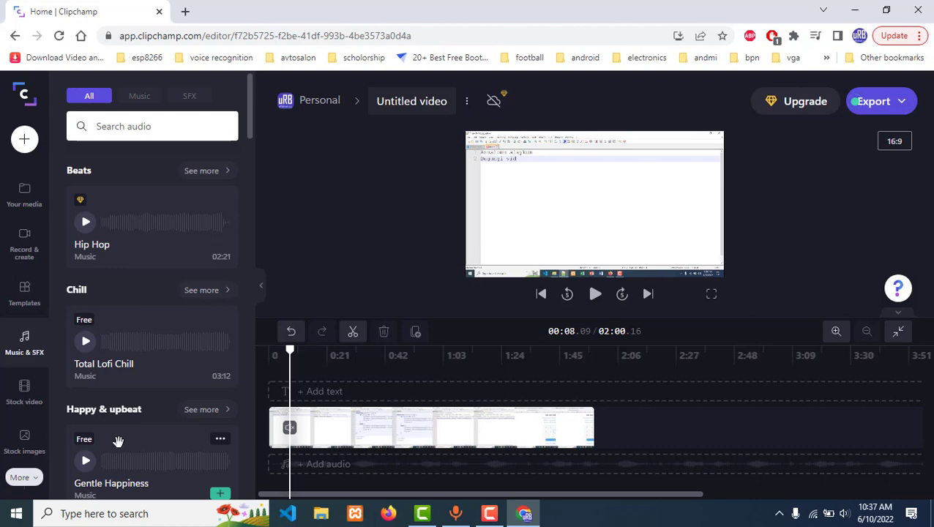
click(221, 439)
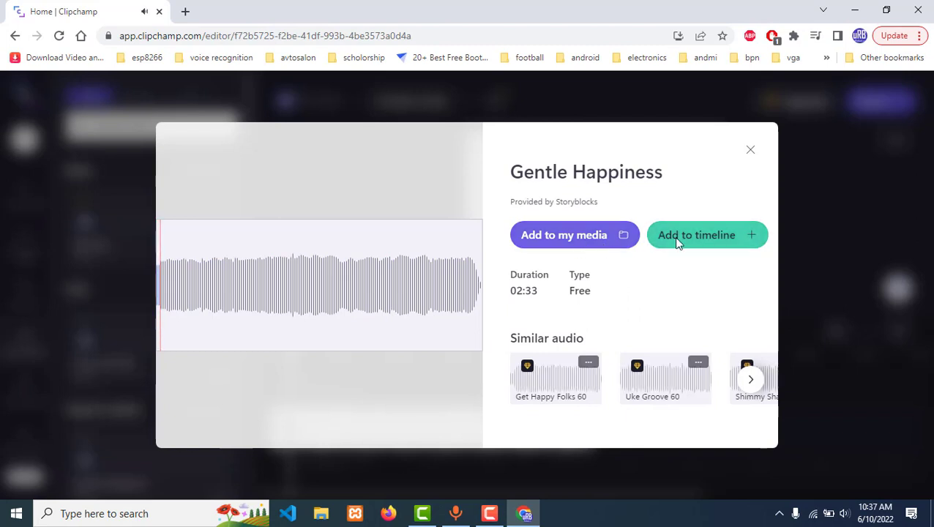
click(705, 242)
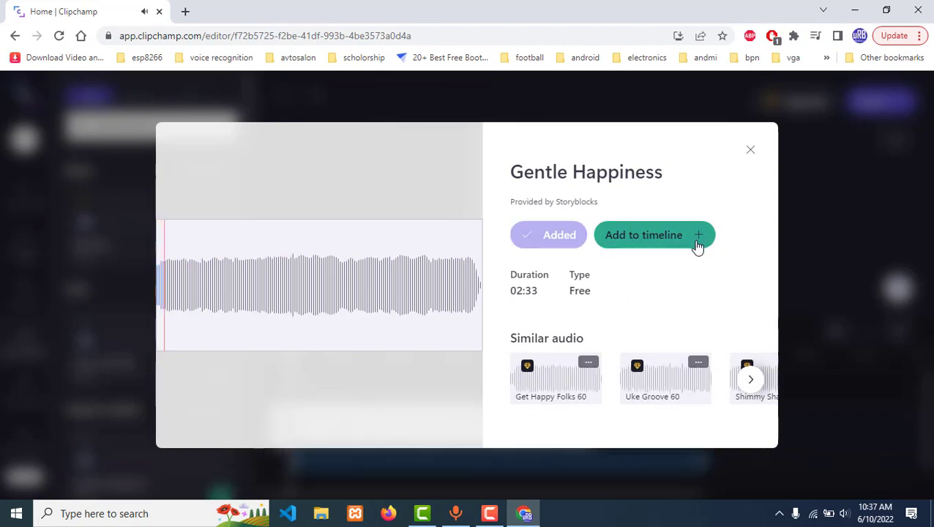
click(751, 151)
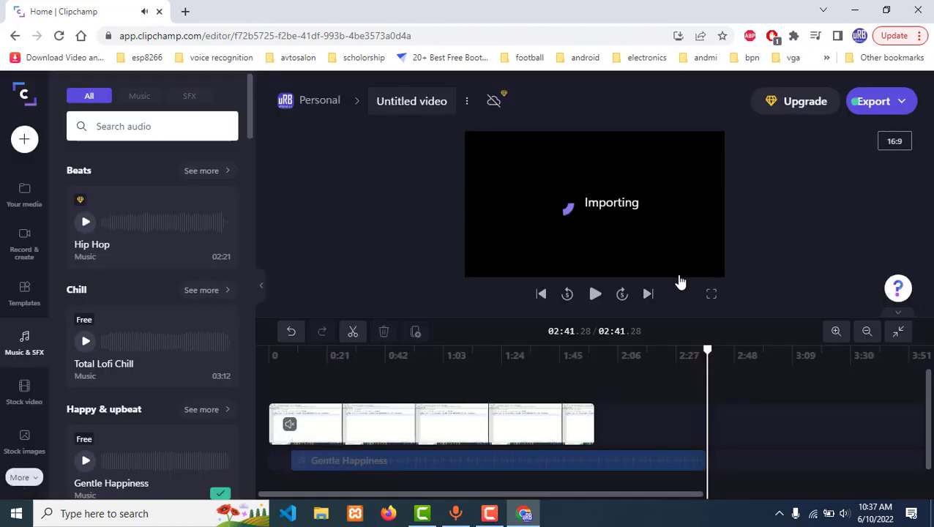
click(394, 462)
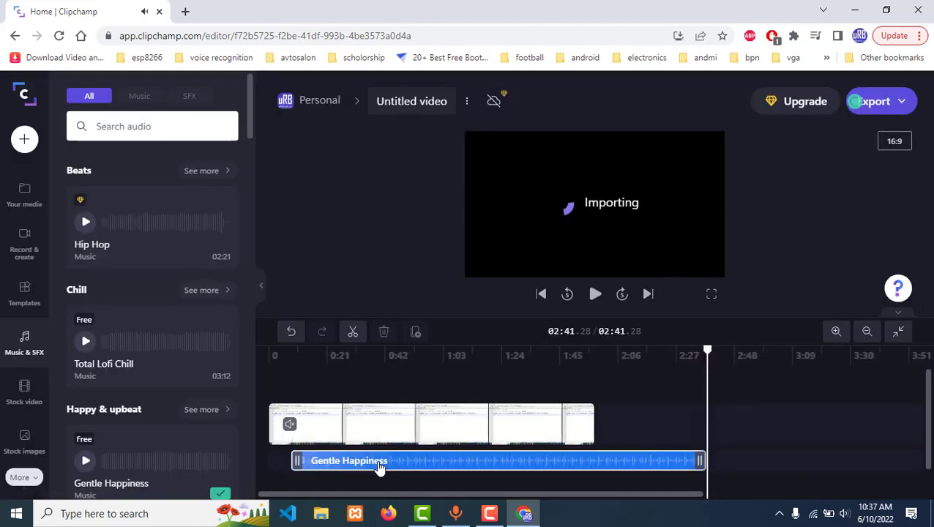
Step: Move the Gentle Happiness clip to the start of the timeline and play the first few seconds with the video
drag(346, 466, 374, 462)
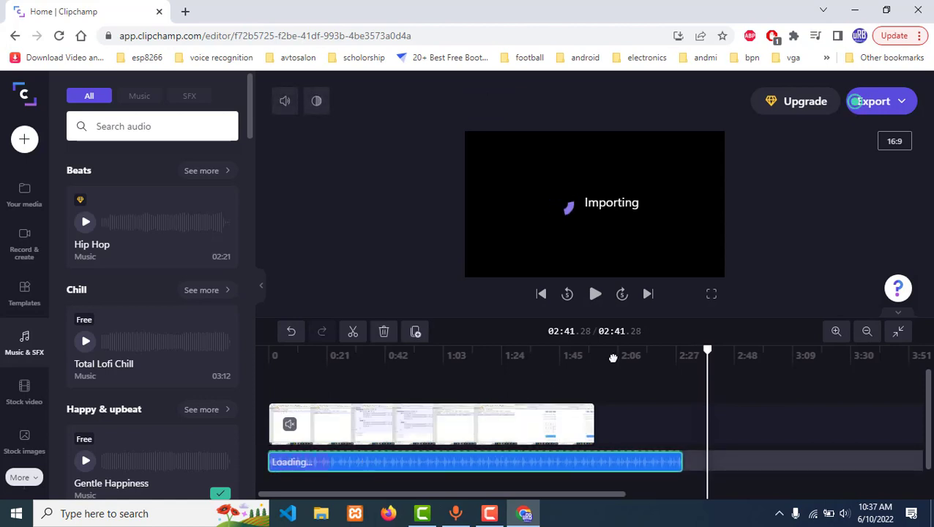
drag(708, 350, 273, 367)
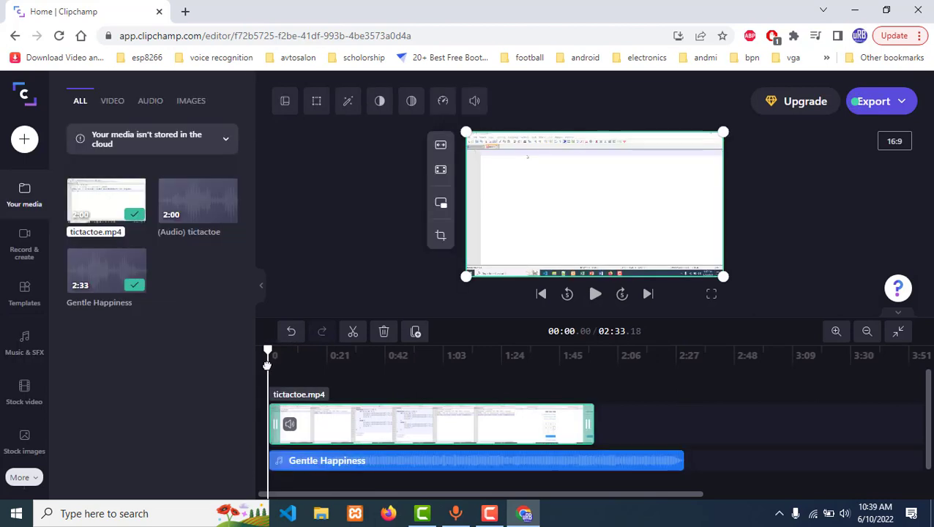
drag(267, 365, 271, 366)
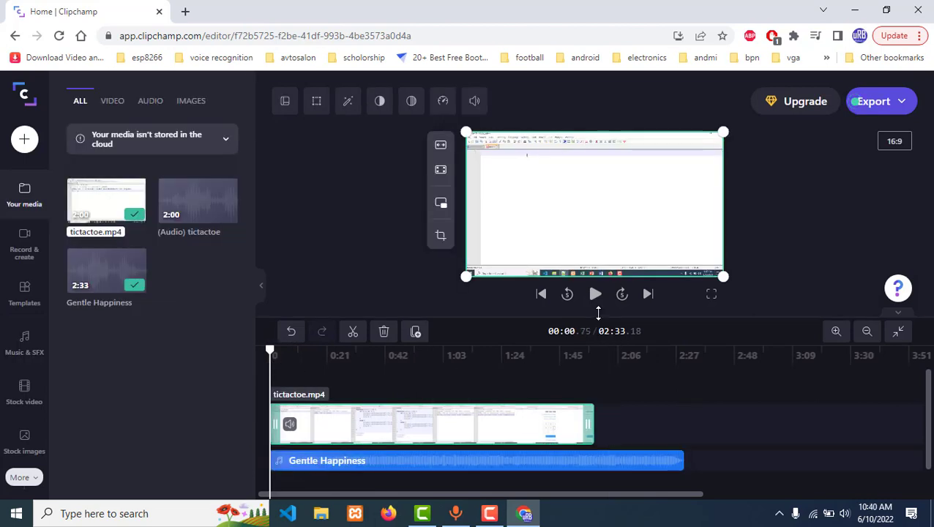
click(597, 294)
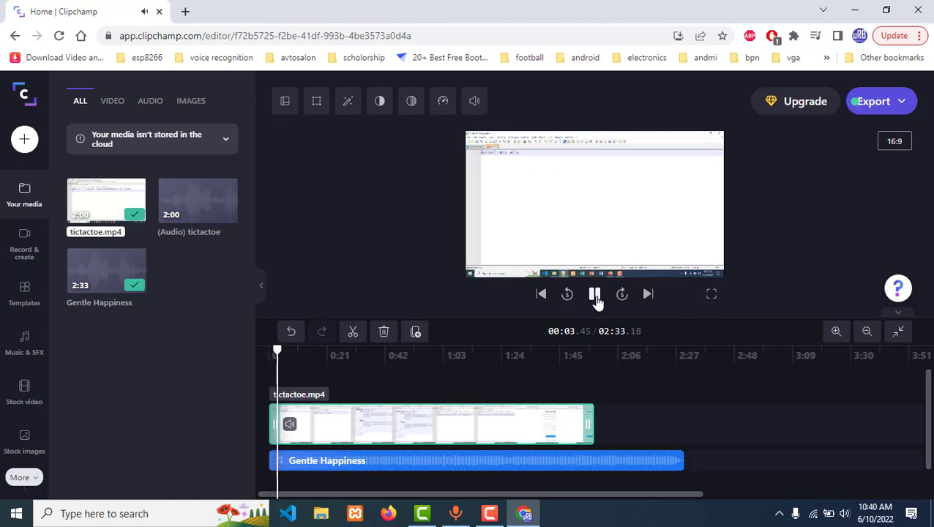
click(596, 294)
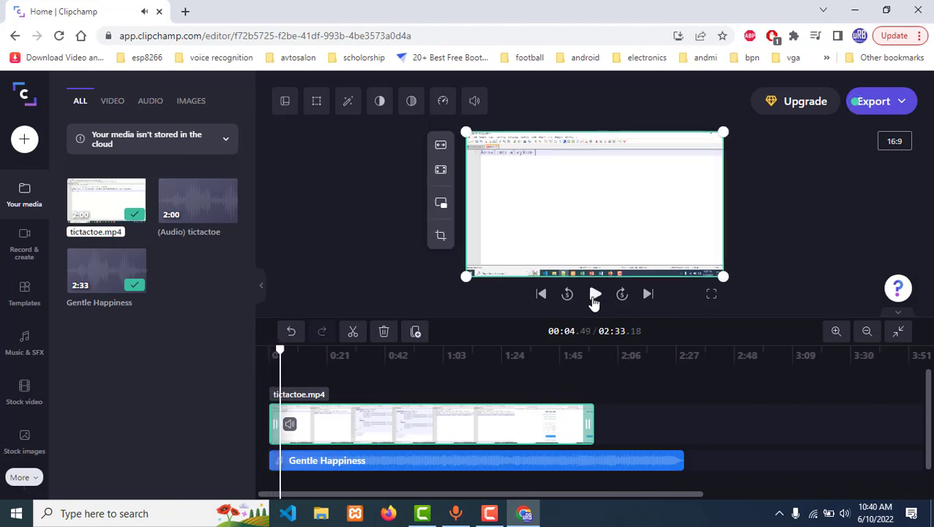
click(595, 294)
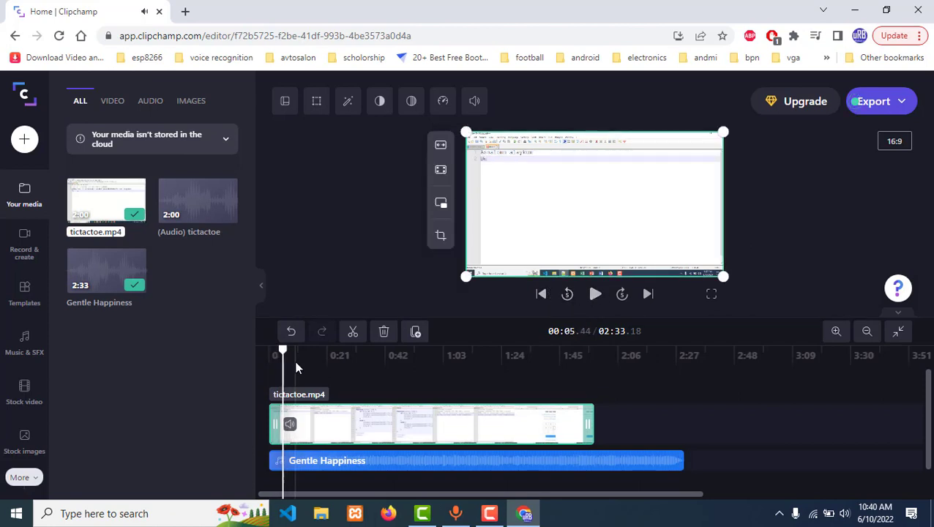
Step: Split the Gentle Happiness clip where the video ends, at about 1:59, and delete the leftover music
drag(281, 354, 594, 366)
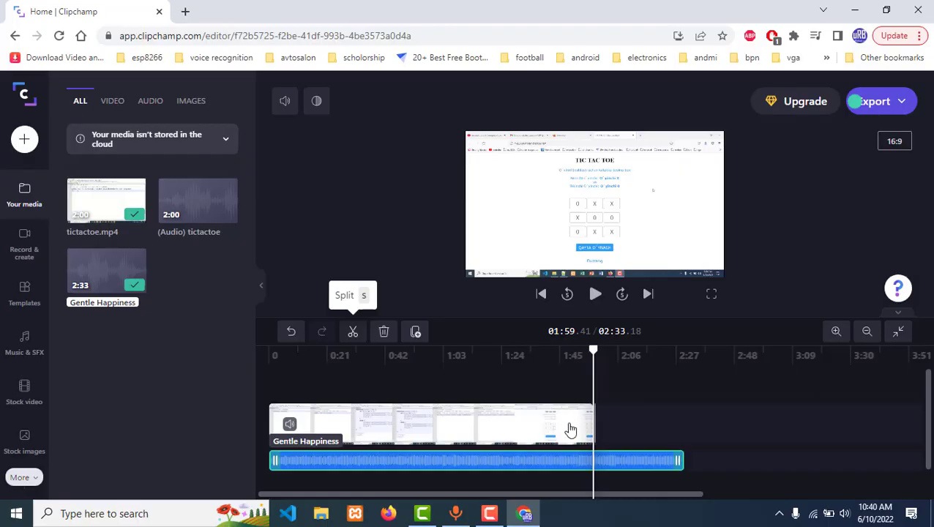
key(s)
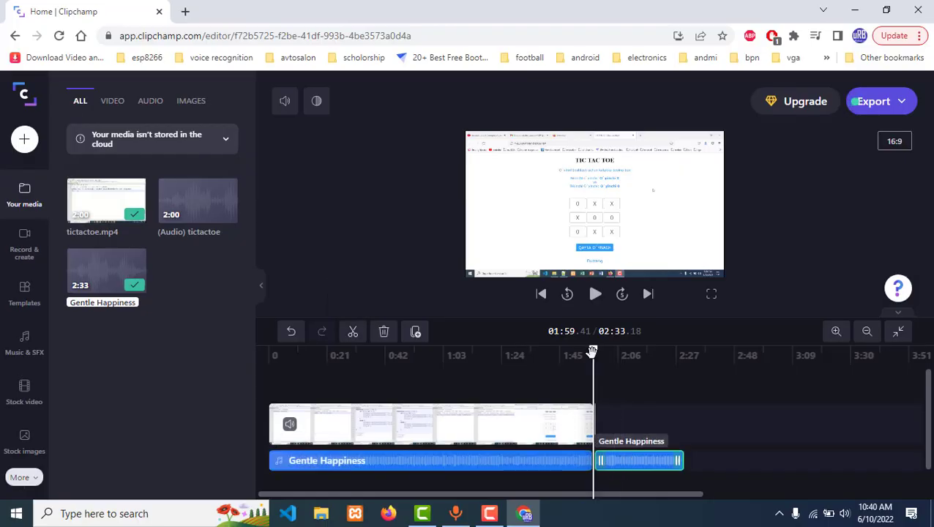
drag(591, 352, 540, 352)
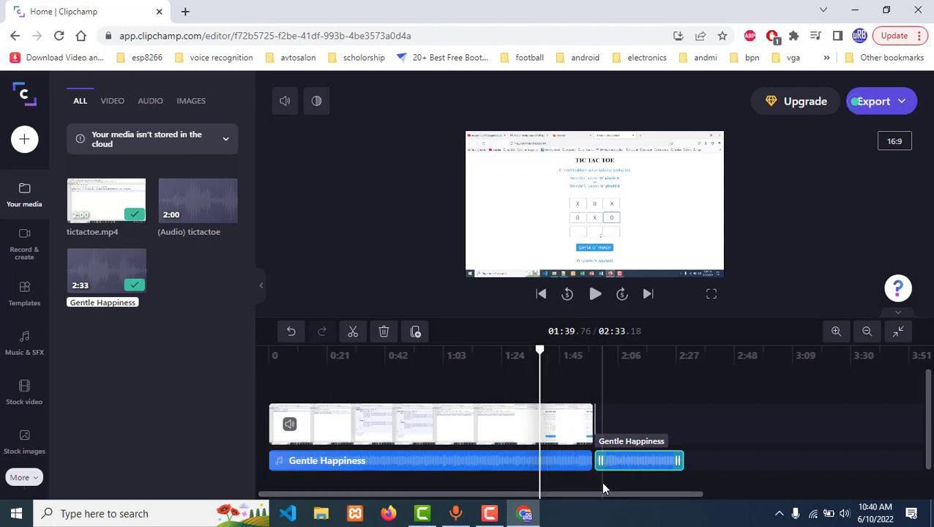
key(Delete)
Step: Split both the video and the music at about 0:19 and again at about 0:41
click(296, 361)
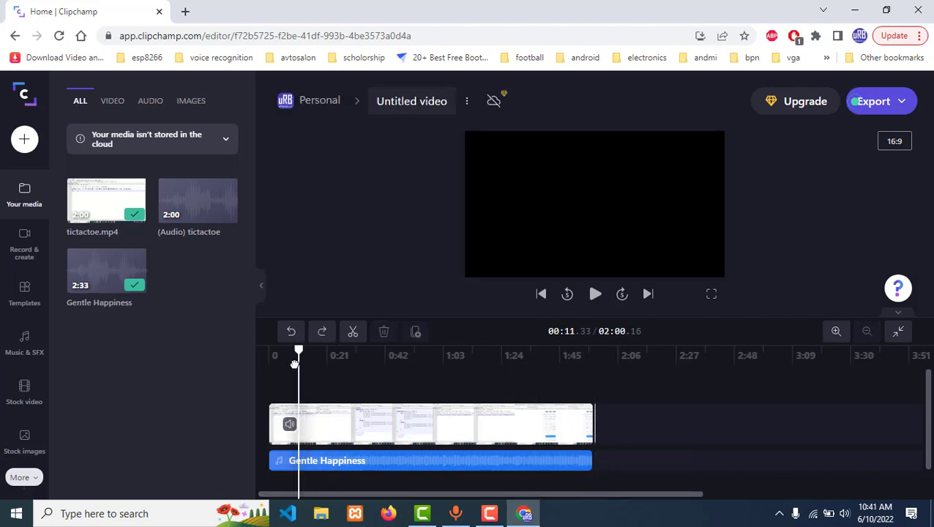
drag(295, 364, 268, 359)
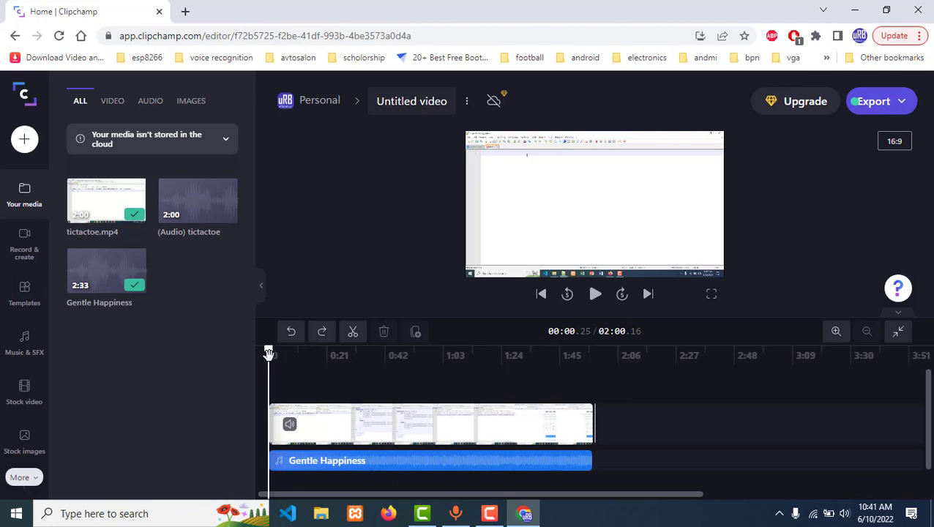
drag(269, 354, 320, 351)
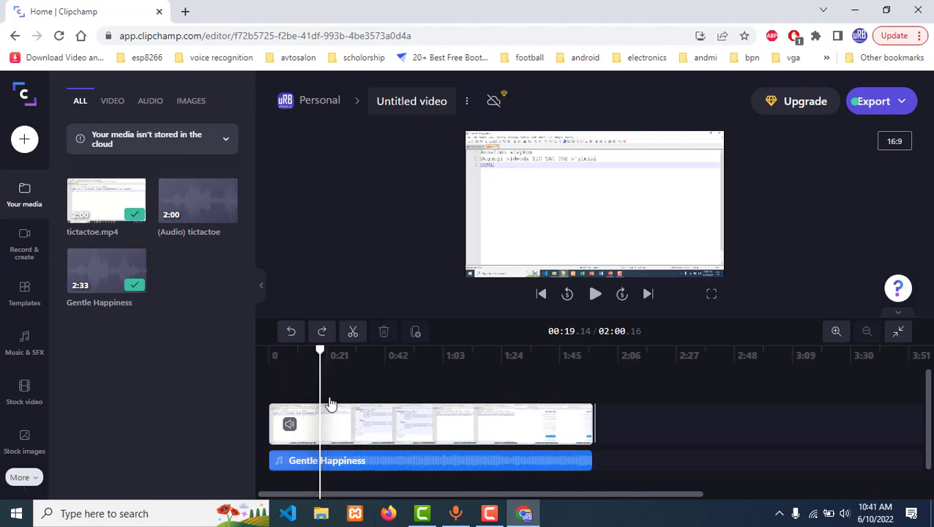
click(353, 334)
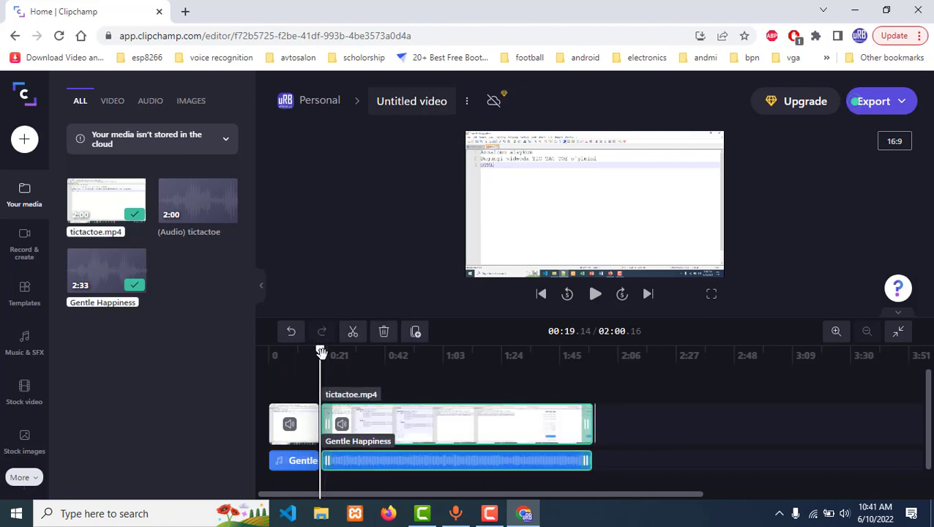
drag(320, 352, 379, 353)
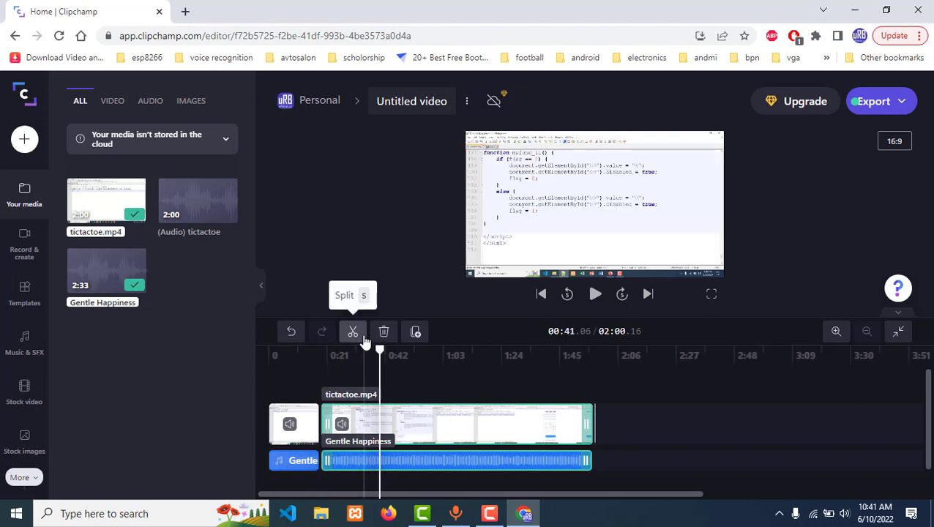
click(353, 333)
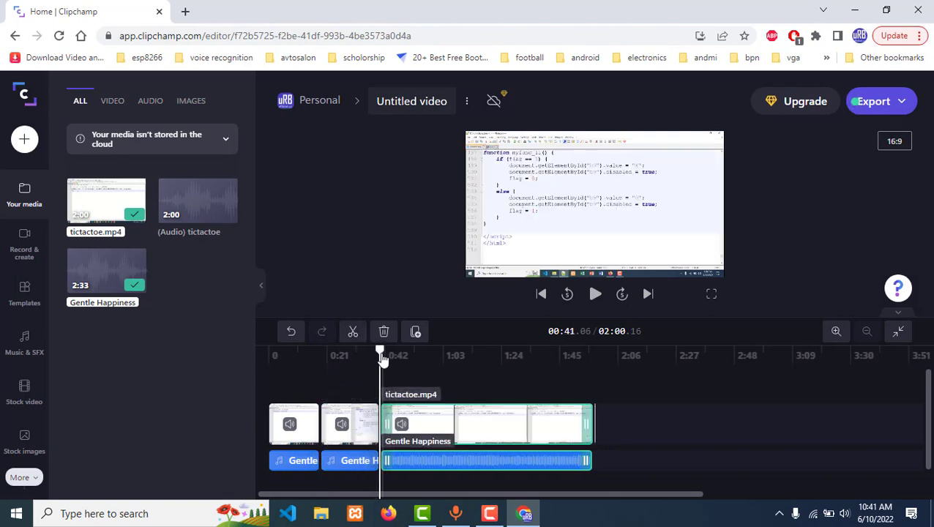
Step: Select the first two split video segments in turn and open the context options of the first one
drag(450, 348, 636, 356)
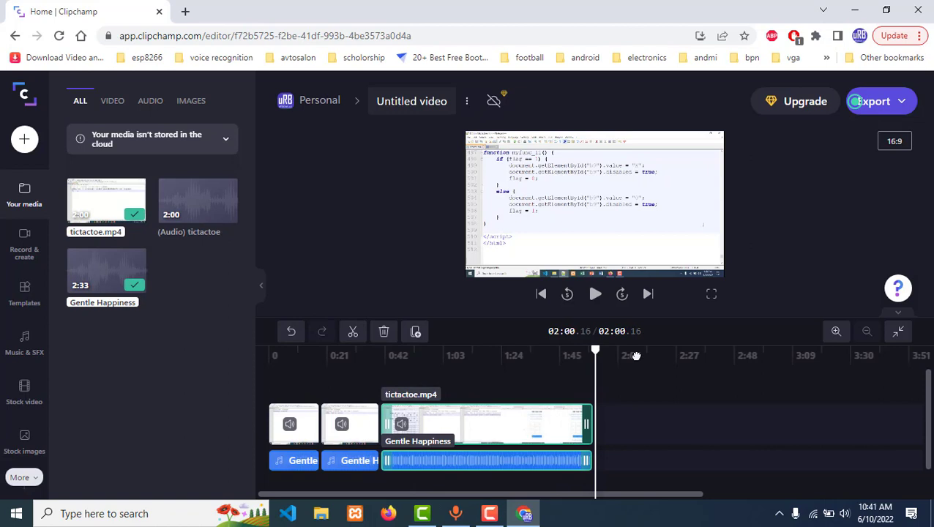
click(643, 400)
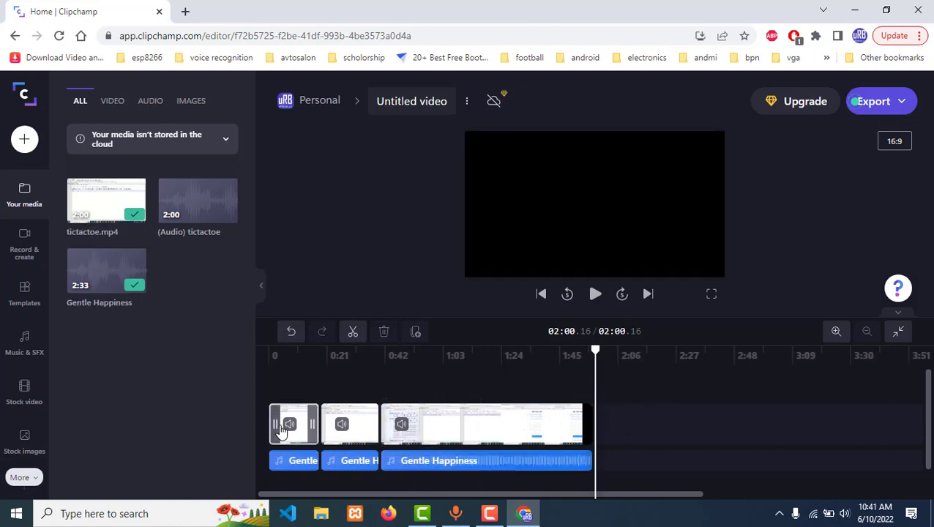
click(359, 435)
click(290, 437)
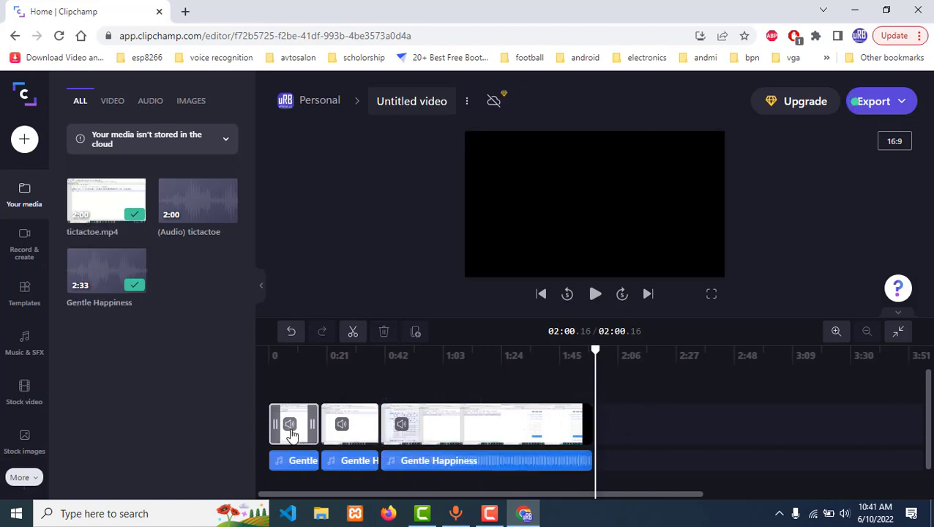
click(347, 433)
click(292, 435)
right_click(292, 435)
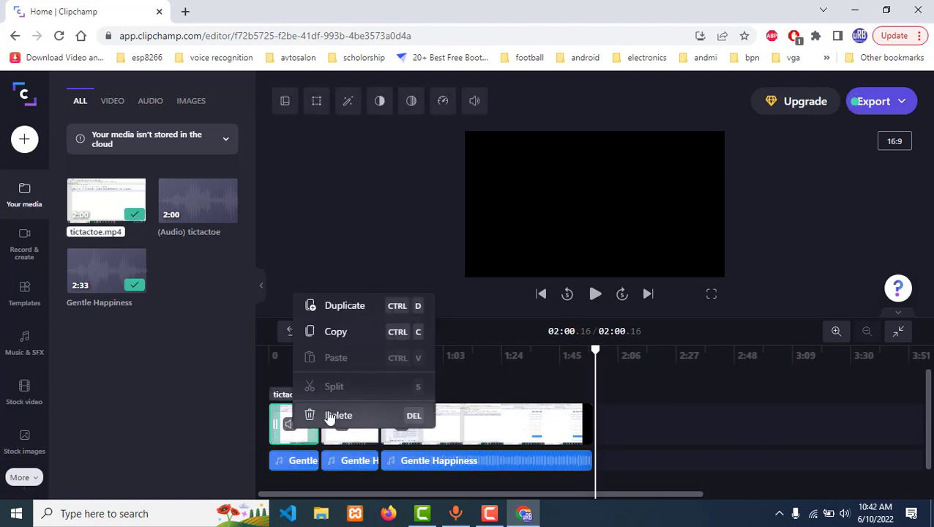
click(524, 388)
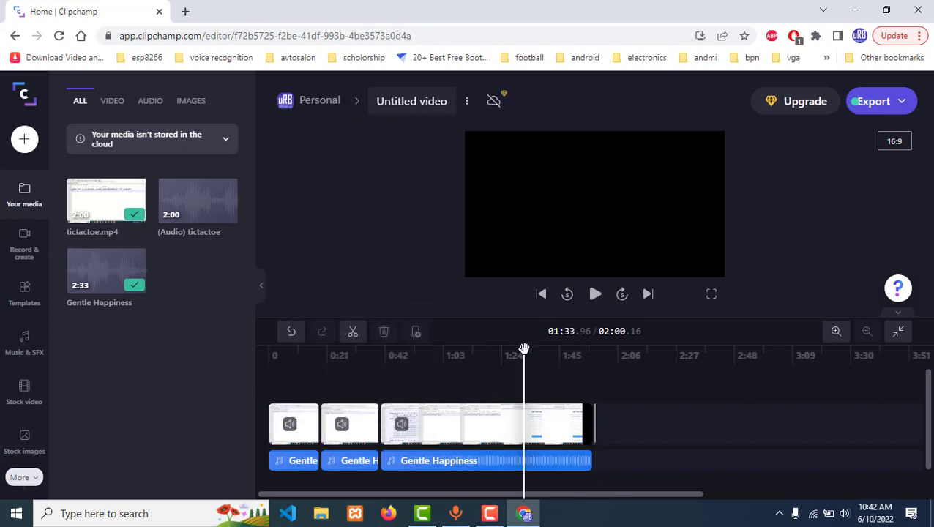
Step: Undo both splits of the video and music clips
drag(491, 364, 419, 380)
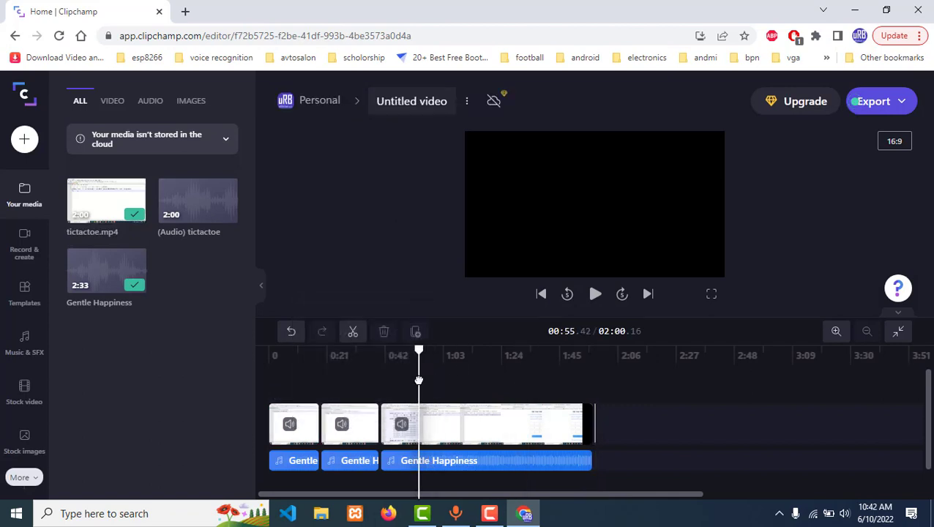
click(491, 387)
key(ctrl+z)
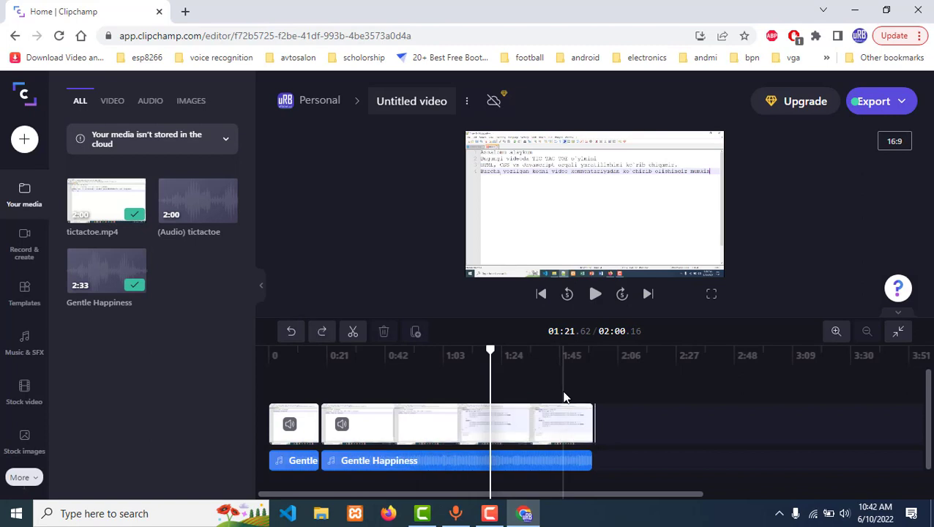
key(ctrl+z)
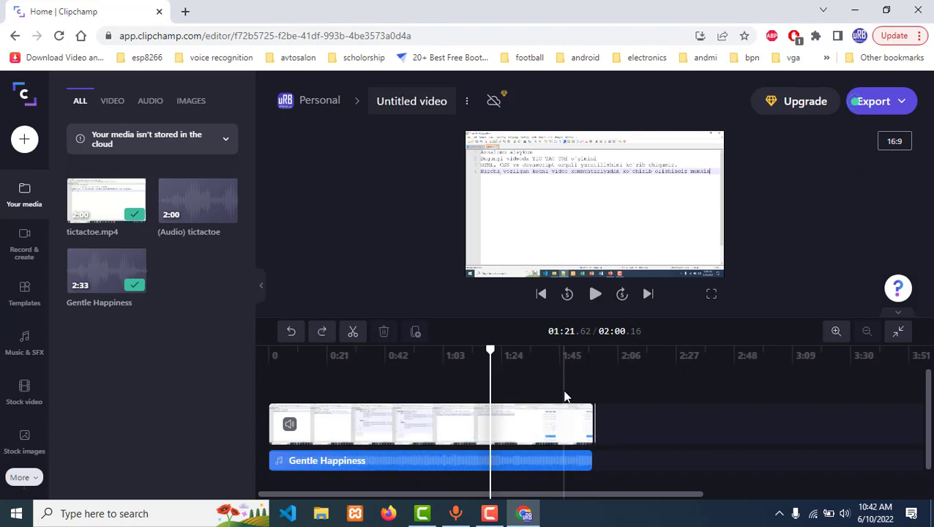
Step: Set the tictactoe.mp4 clip's speed to Fast at 2x
click(395, 461)
click(347, 423)
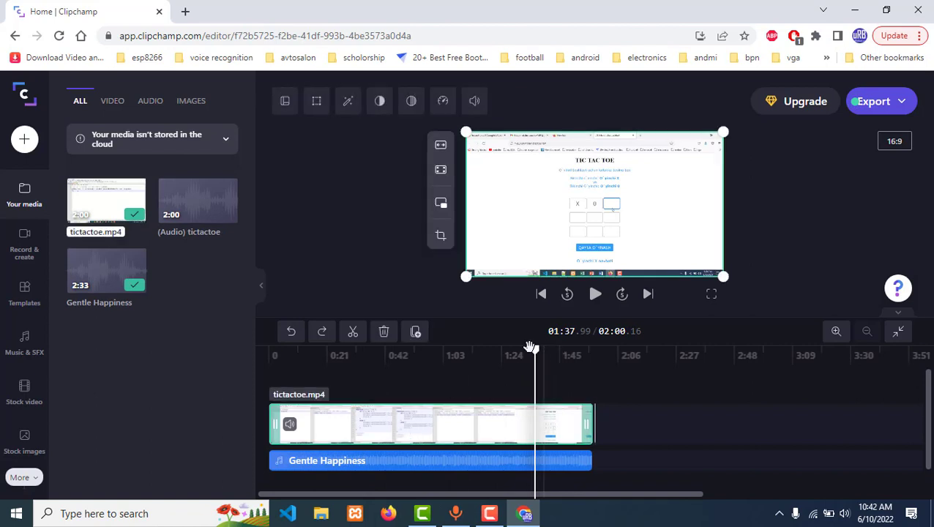
click(446, 103)
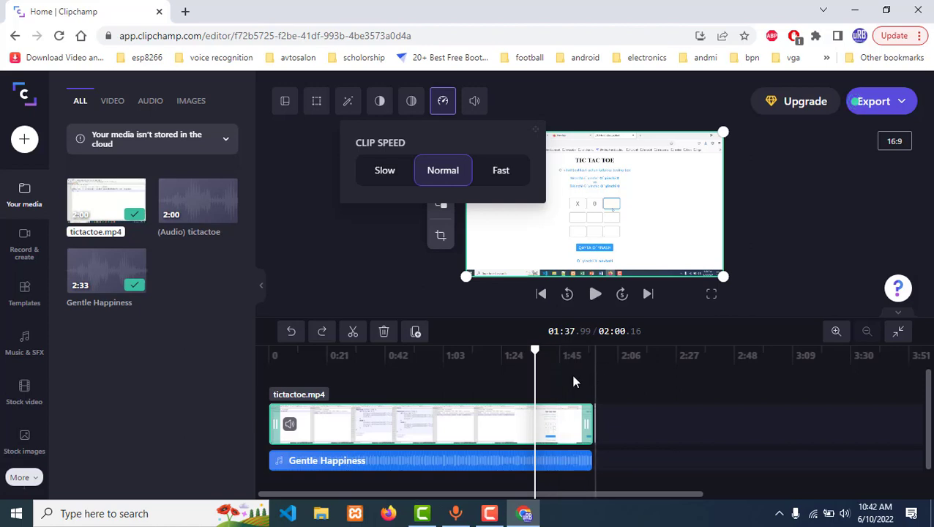
click(513, 175)
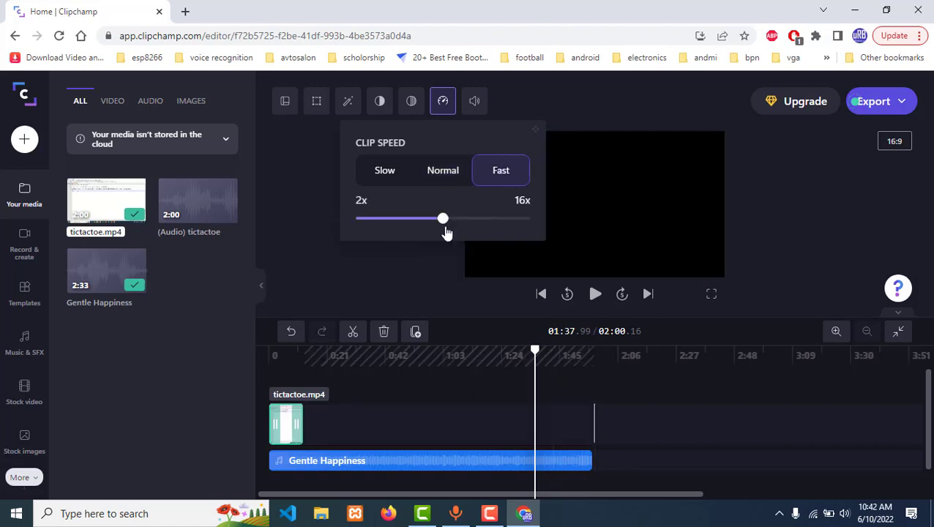
drag(442, 219, 355, 221)
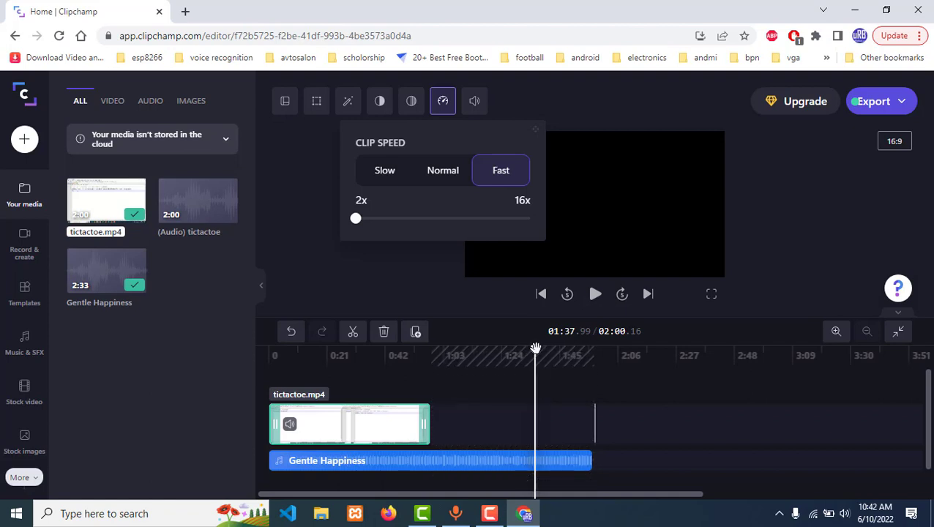
Step: Return the playhead to the timeline start and raise the tictactoe.mp4 clip's speed slightly above 2x
drag(537, 351, 270, 360)
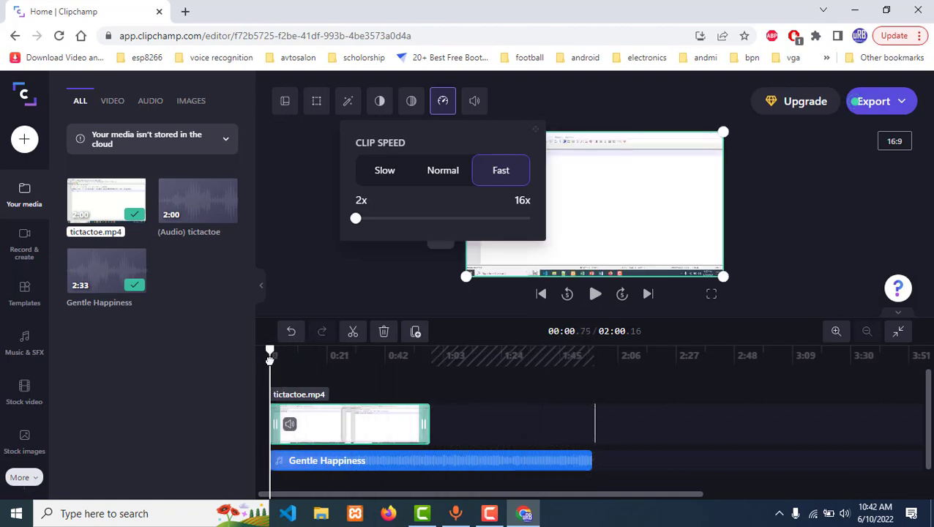
click(389, 423)
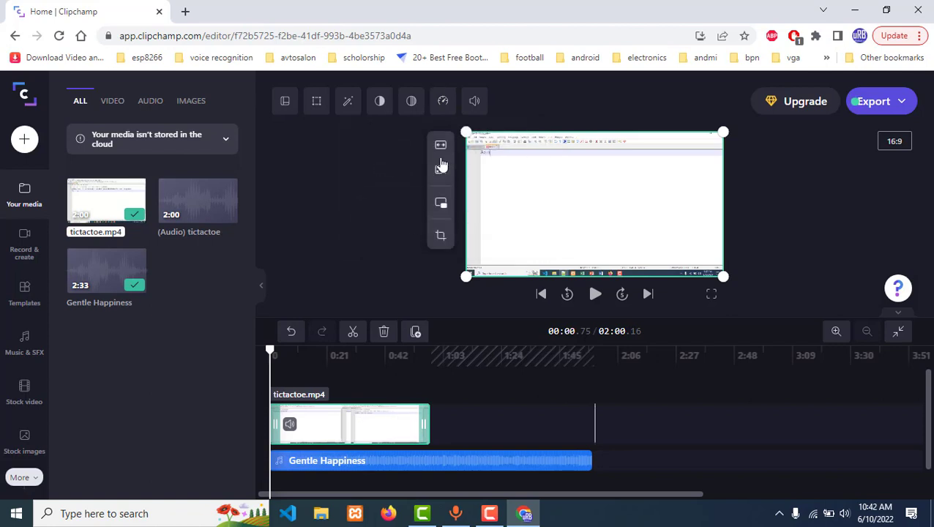
click(443, 101)
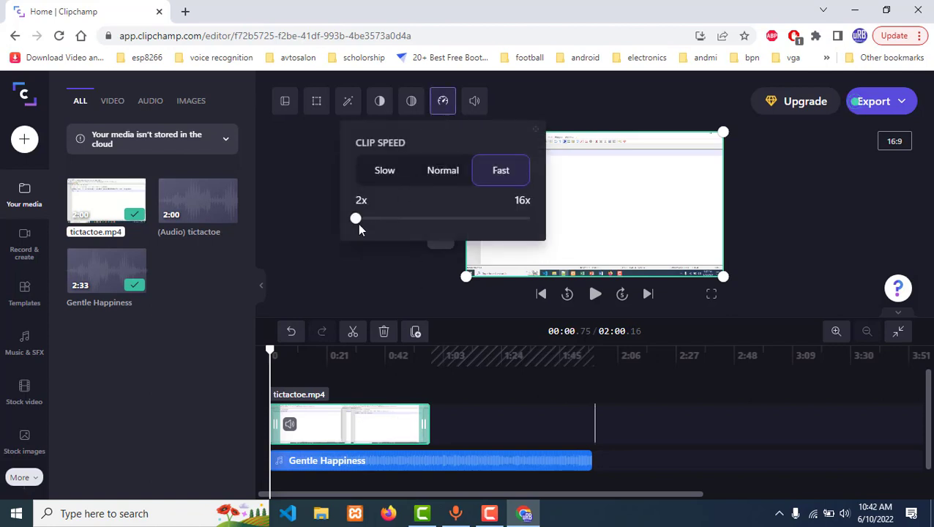
drag(374, 221, 371, 220)
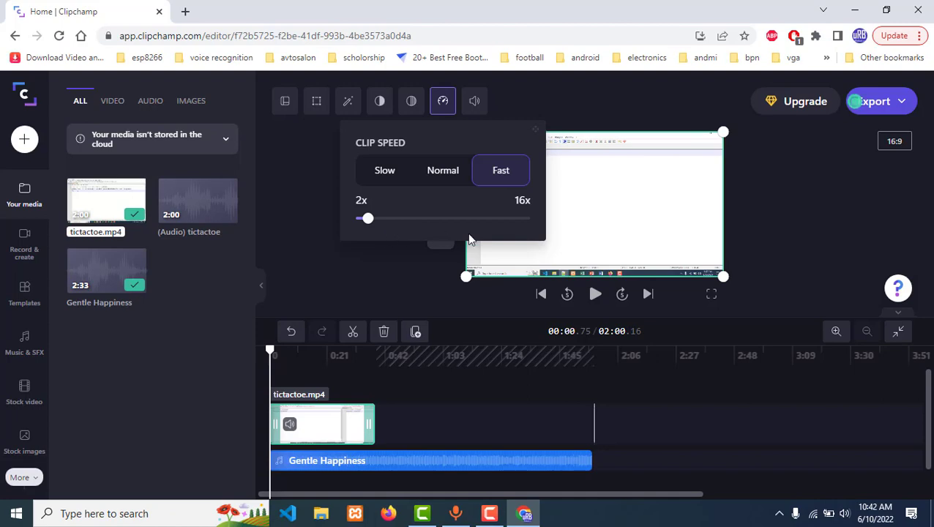
Step: Play the sped-up video in full screen, return to the editor and stop playback at about 15 seconds
click(599, 301)
click(709, 295)
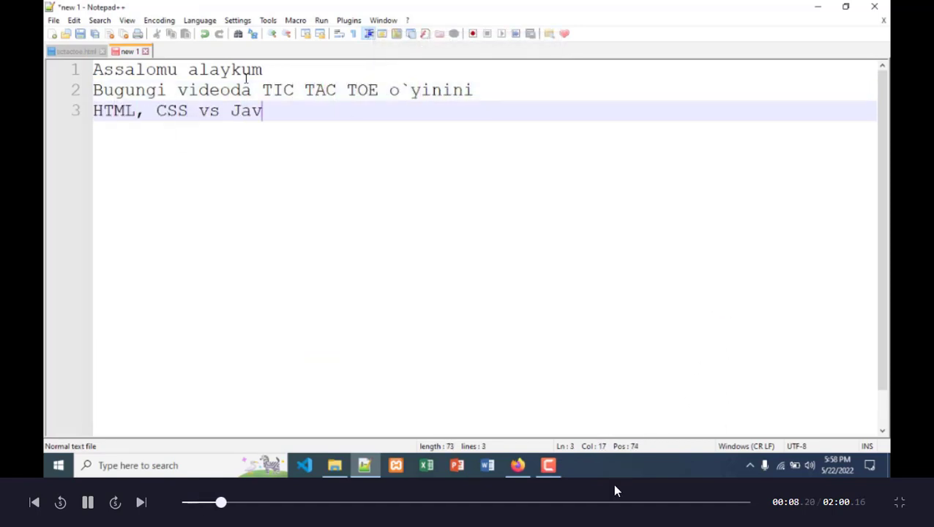
click(900, 507)
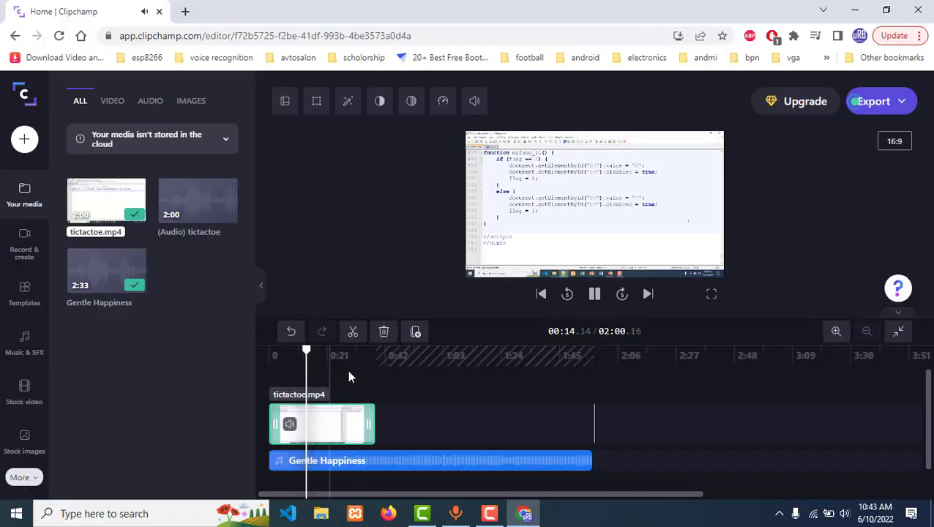
click(595, 296)
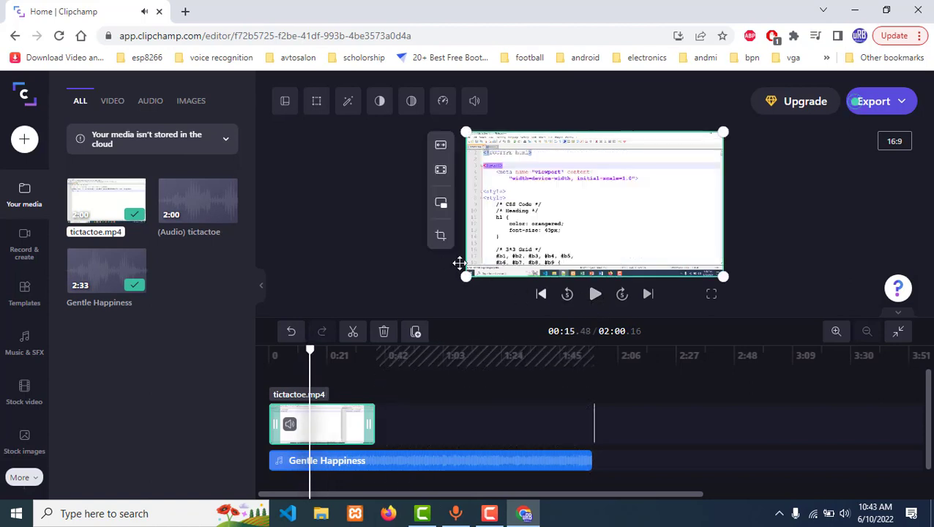
Step: Raise the tictactoe.mp4 clip's fast speed to roughly two-thirds of the way between 2x and 16x
click(413, 104)
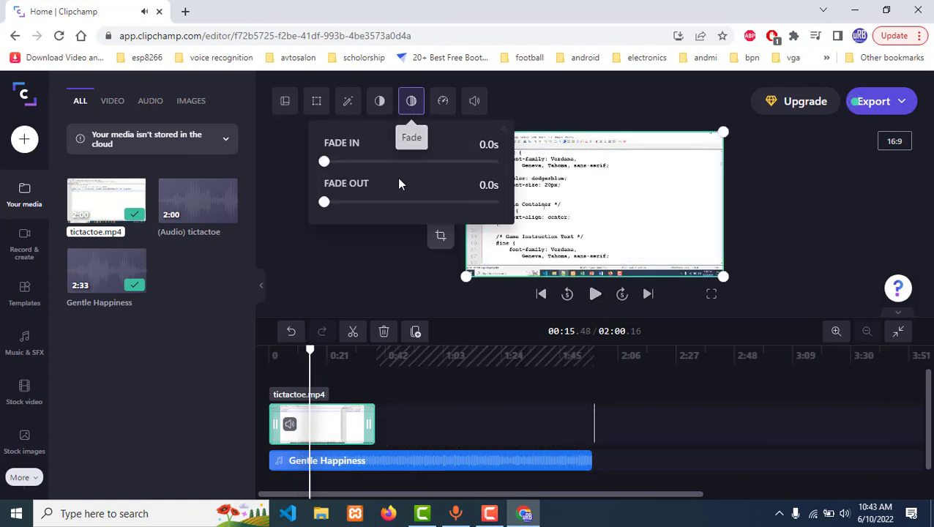
click(446, 106)
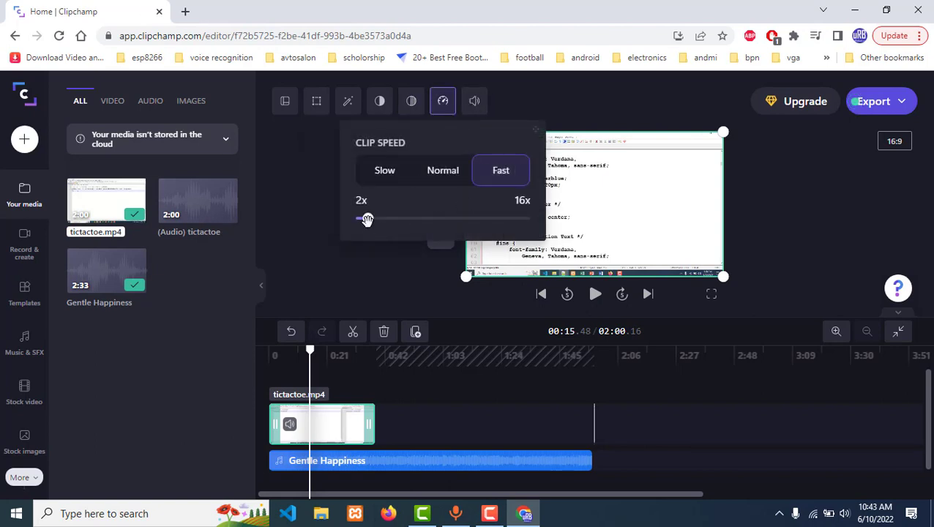
drag(367, 221, 463, 222)
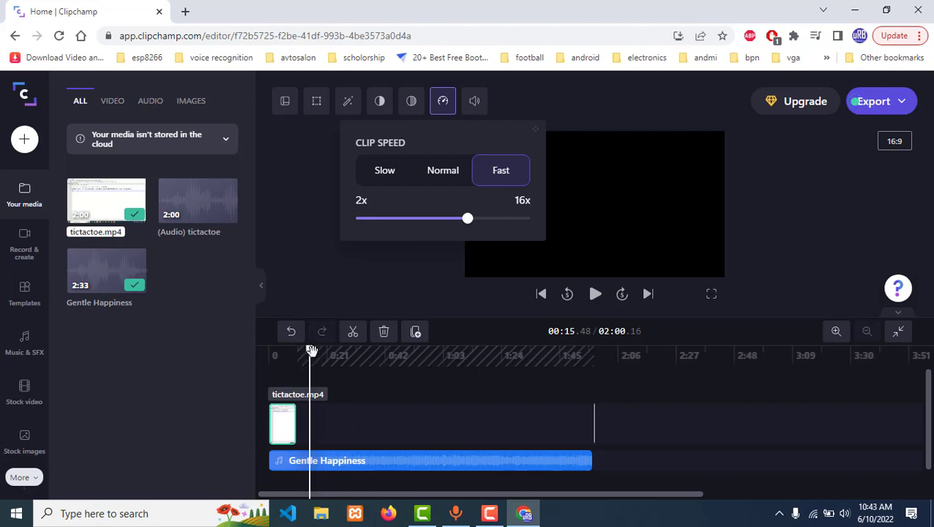
Step: Play the sped-up video from the timeline start in full screen, return to the editor and stop at about 12 seconds
drag(294, 355, 269, 359)
click(595, 295)
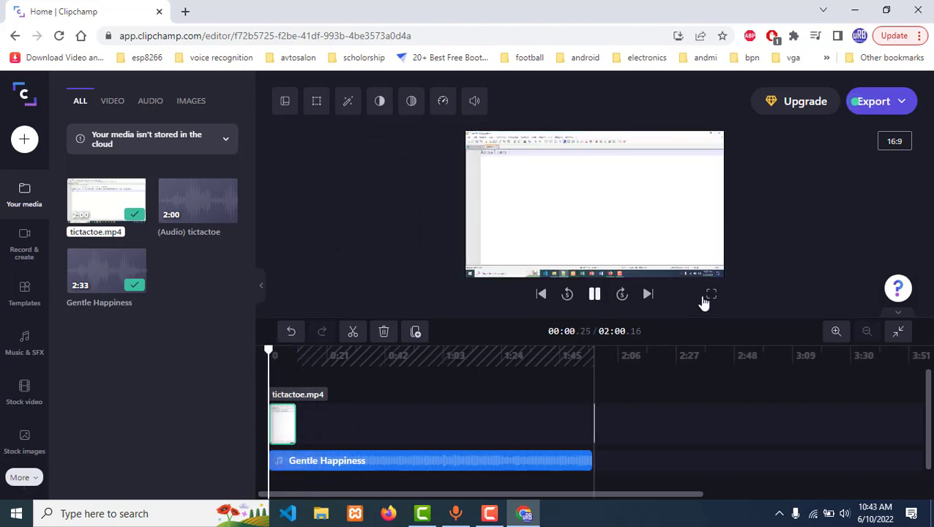
click(703, 296)
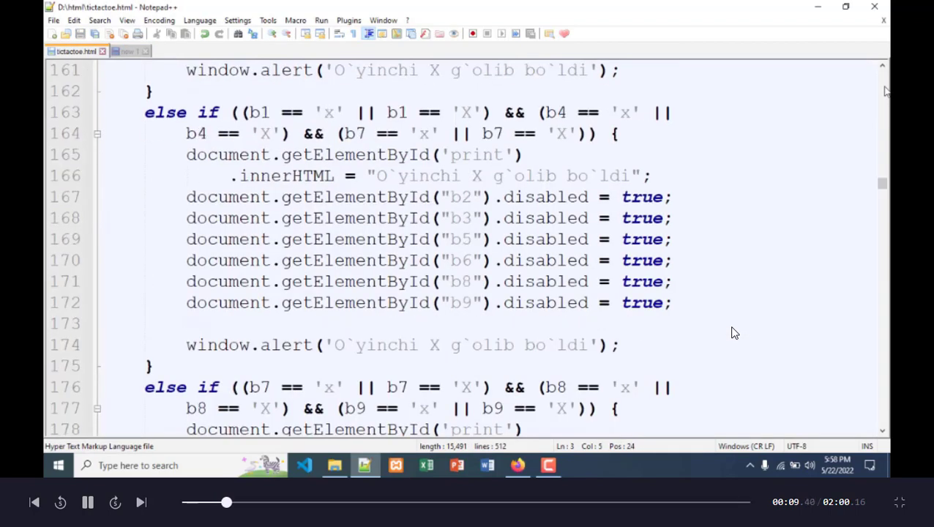
key(Escape)
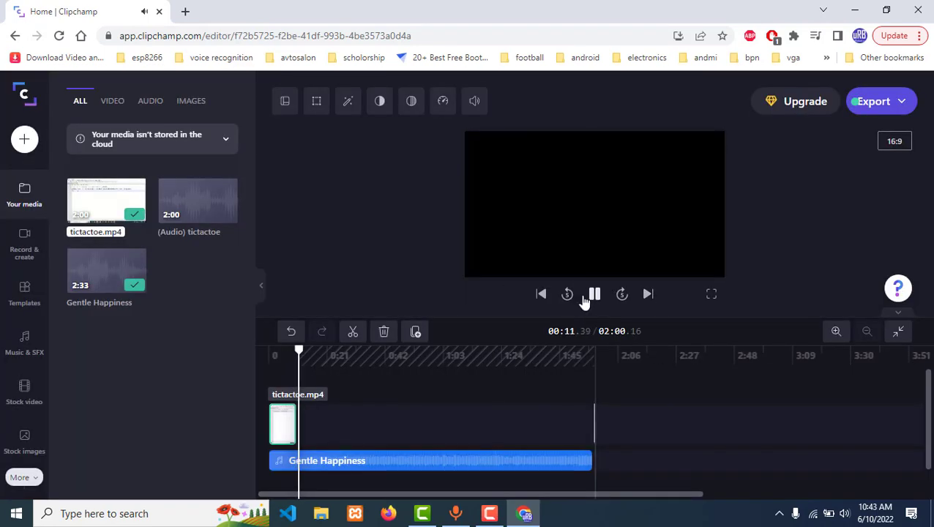
click(596, 295)
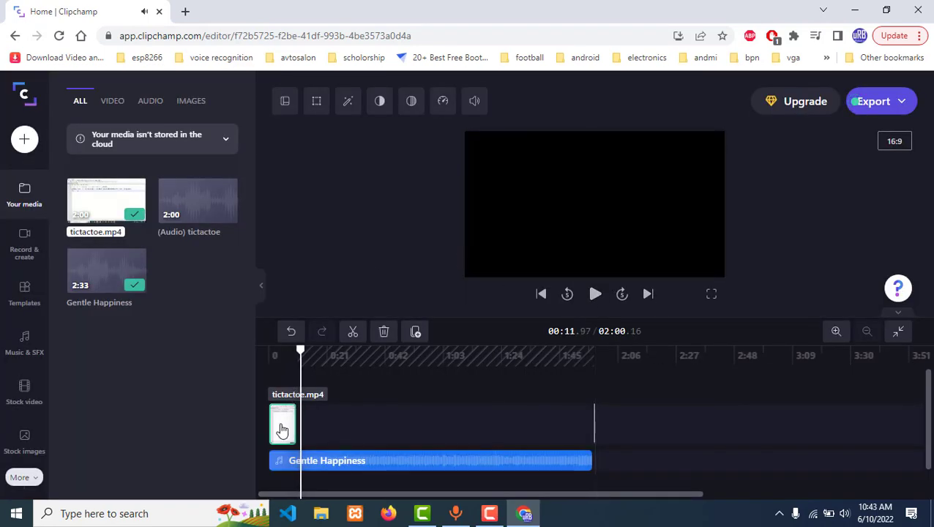
Step: Lower the tictactoe.mp4 clip's speed to 2x and deselect the clip
click(444, 106)
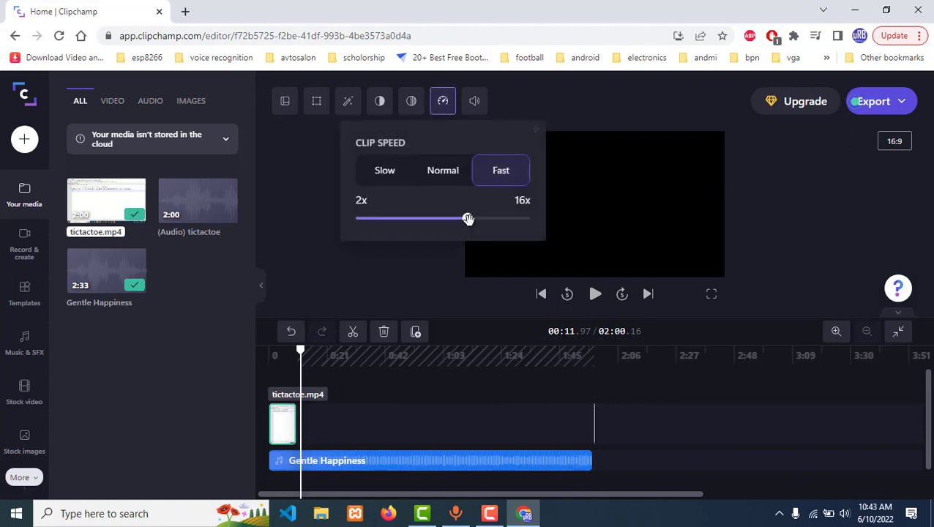
drag(424, 232, 310, 221)
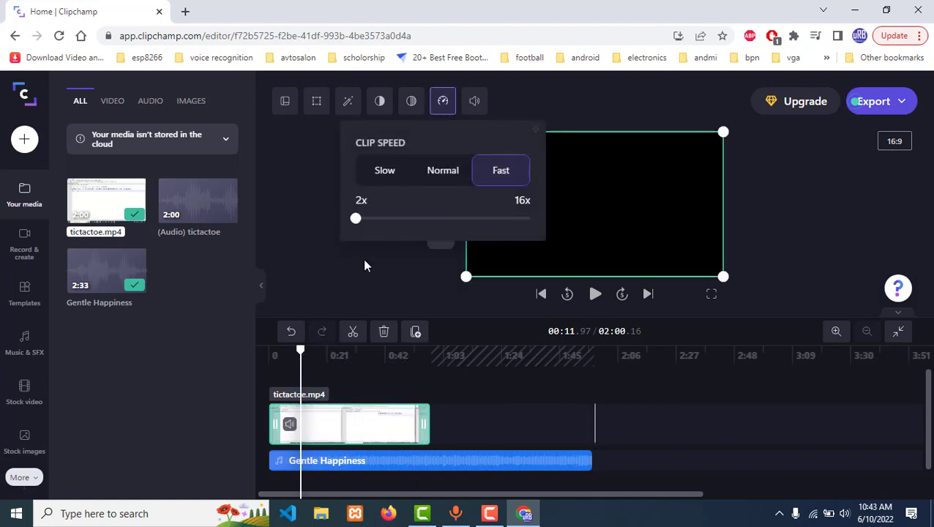
click(636, 319)
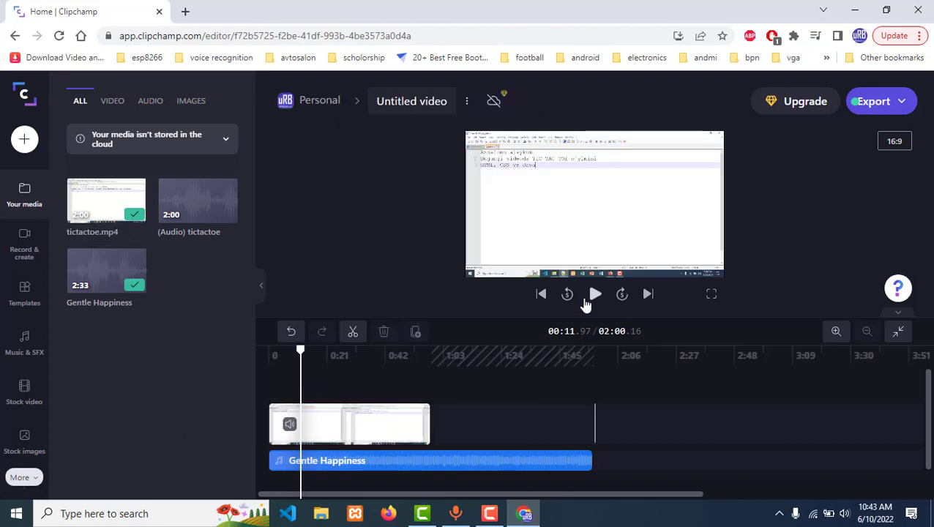
Step: Play the 2x video in full screen from the current position, exit full screen and stop playback at about 20 seconds
click(596, 295)
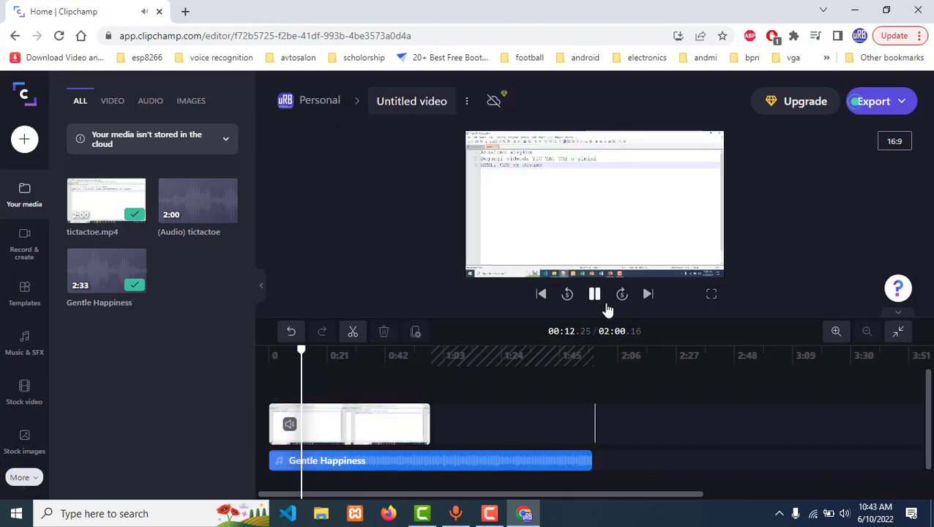
click(712, 296)
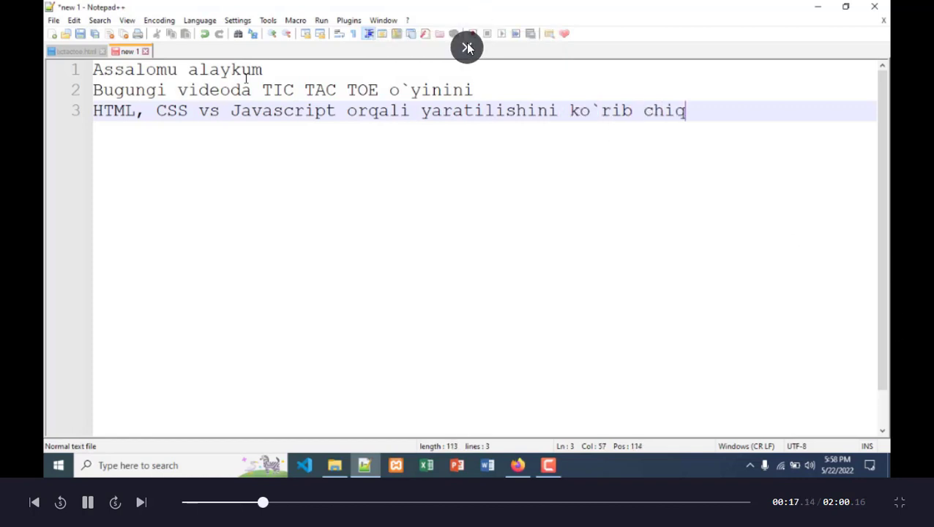
click(469, 45)
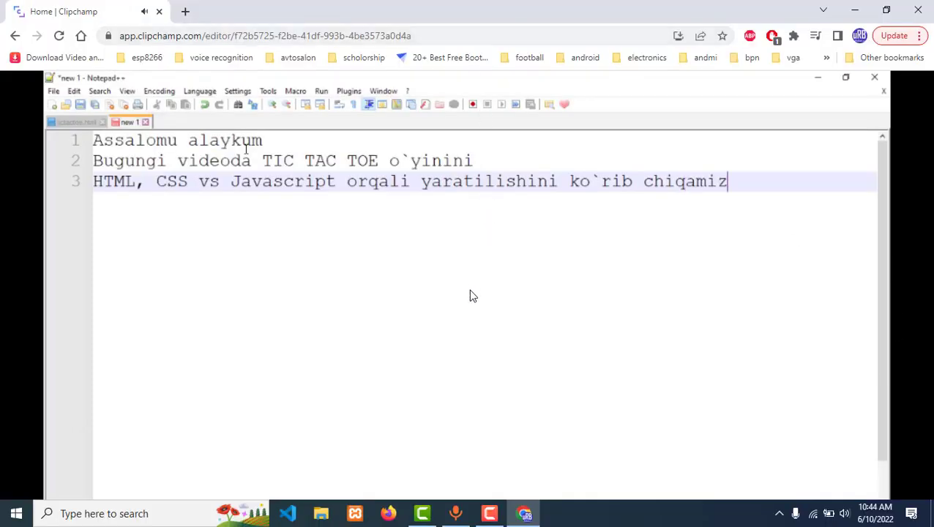
key(Escape)
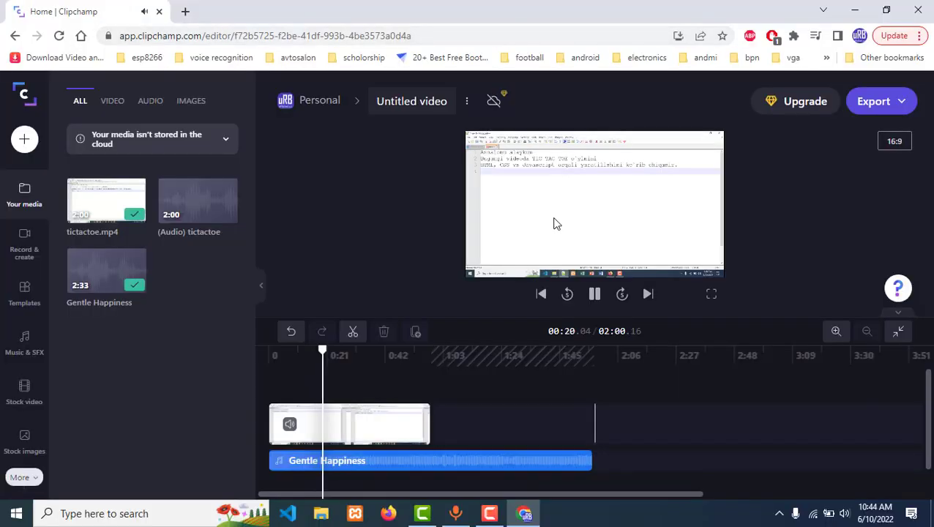
click(595, 294)
click(403, 462)
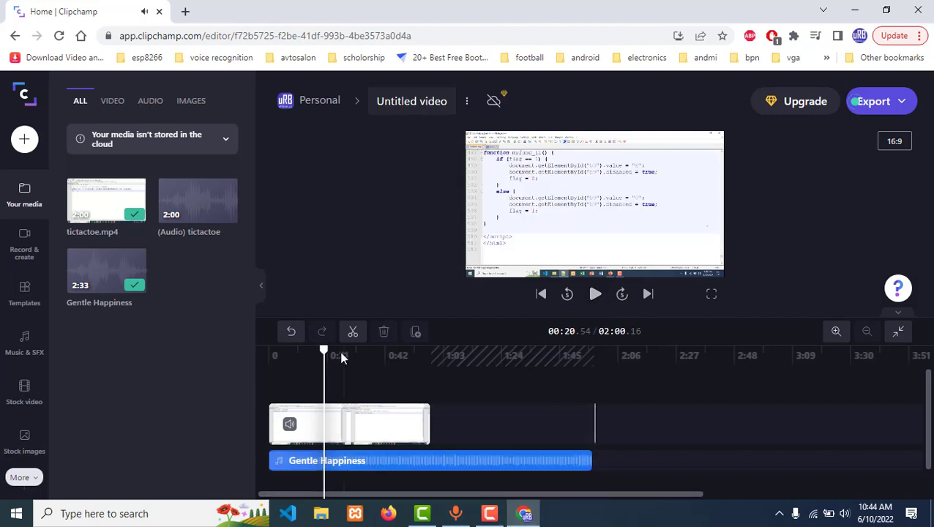